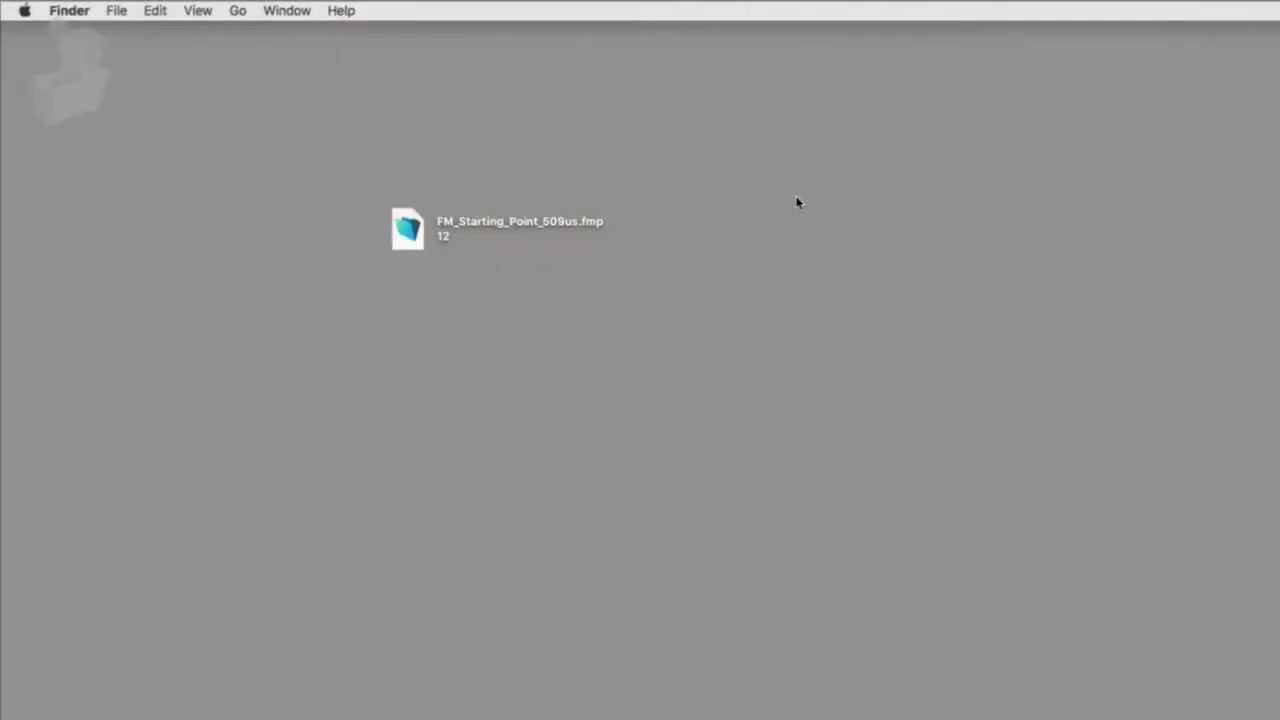
Open the FM_Starting_Point_509us.fmp12 database and move its window to the upper-left corner of the desktop
{"action": "left_click", "coordinate": [406, 231]}
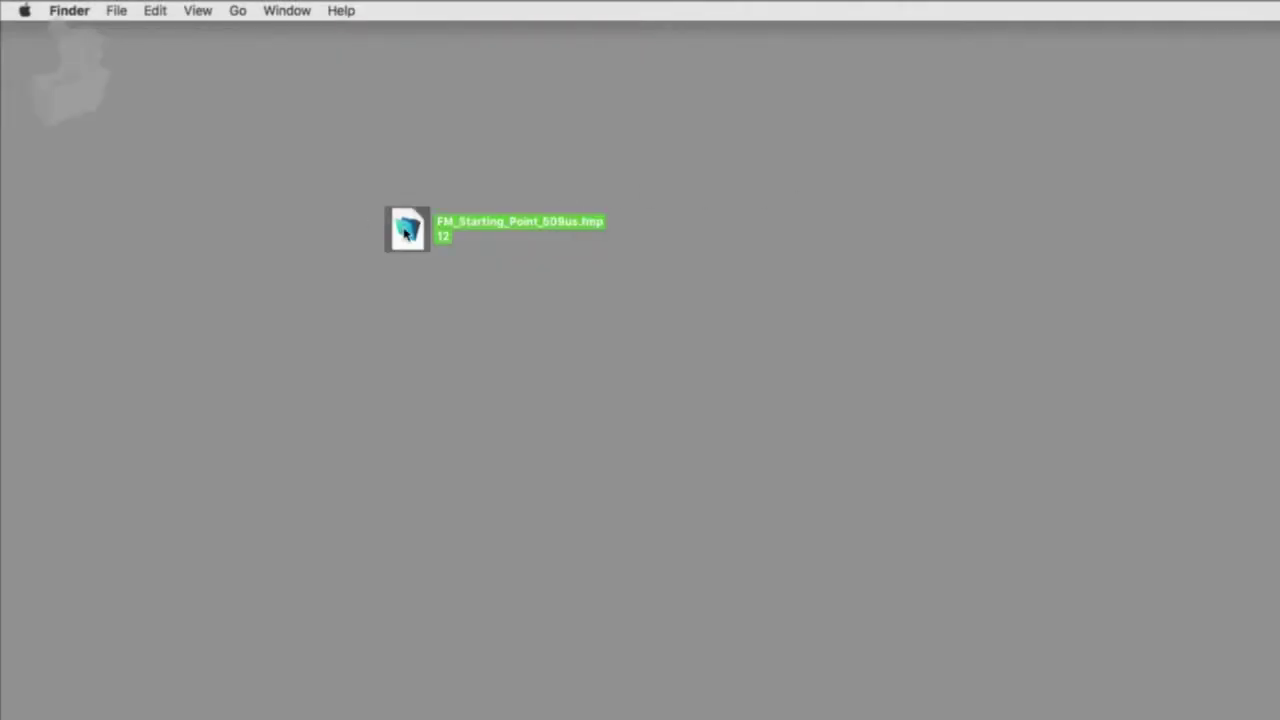
{"action": "double_click", "coordinate": [406, 231]}
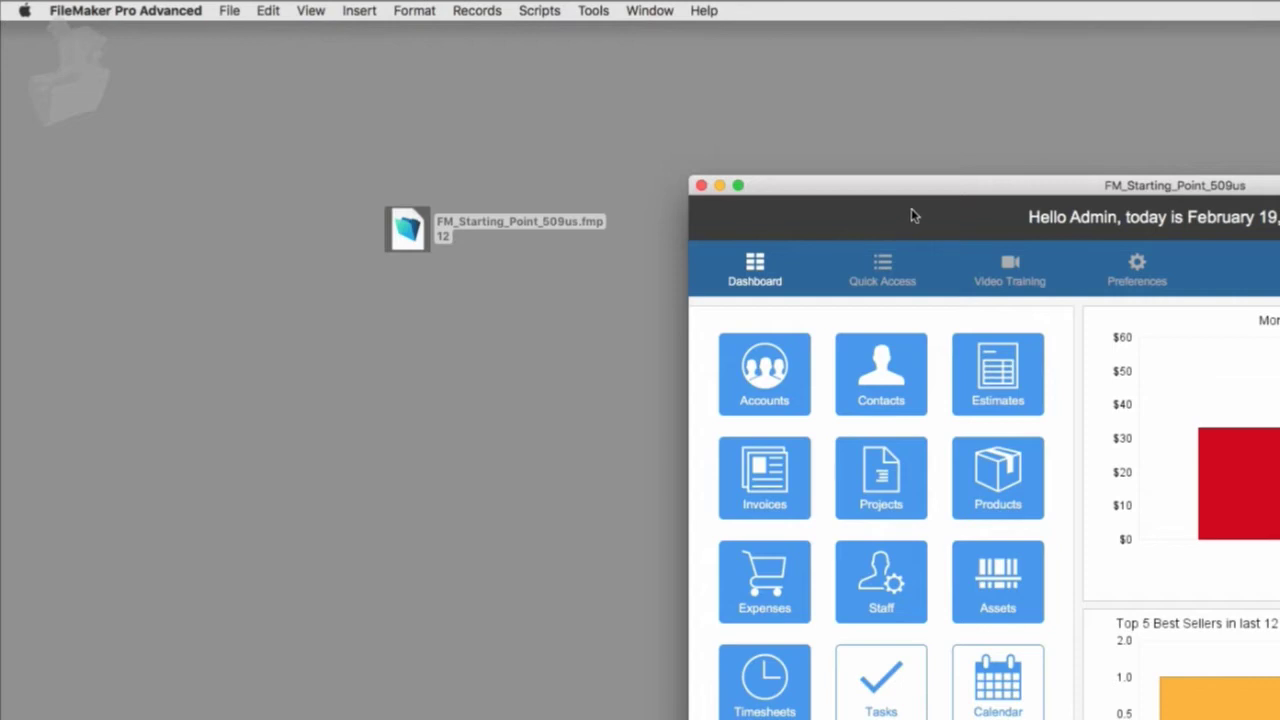
{"action": "left_click_drag", "start_coordinate": [911, 190], "coordinate": [237, 35]}
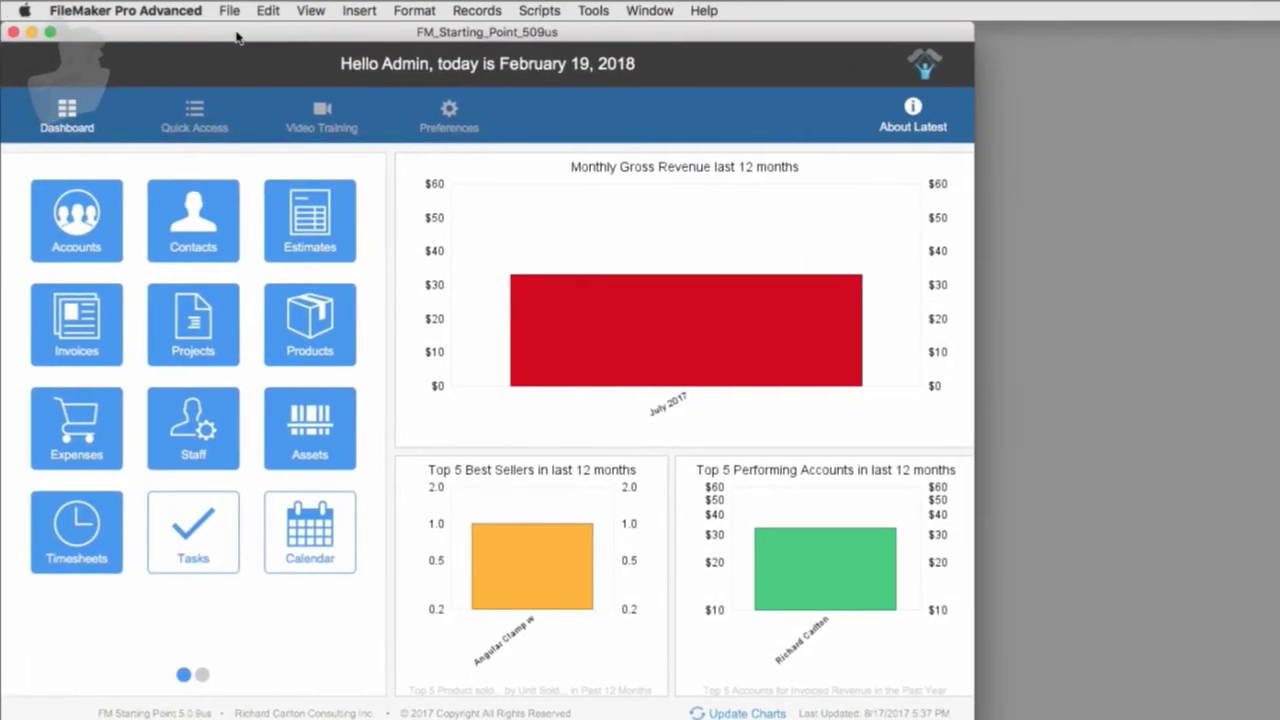
Open the Contacts module from the dashboard and switch its layout to Layout mode
{"action": "left_click", "coordinate": [214, 220]}
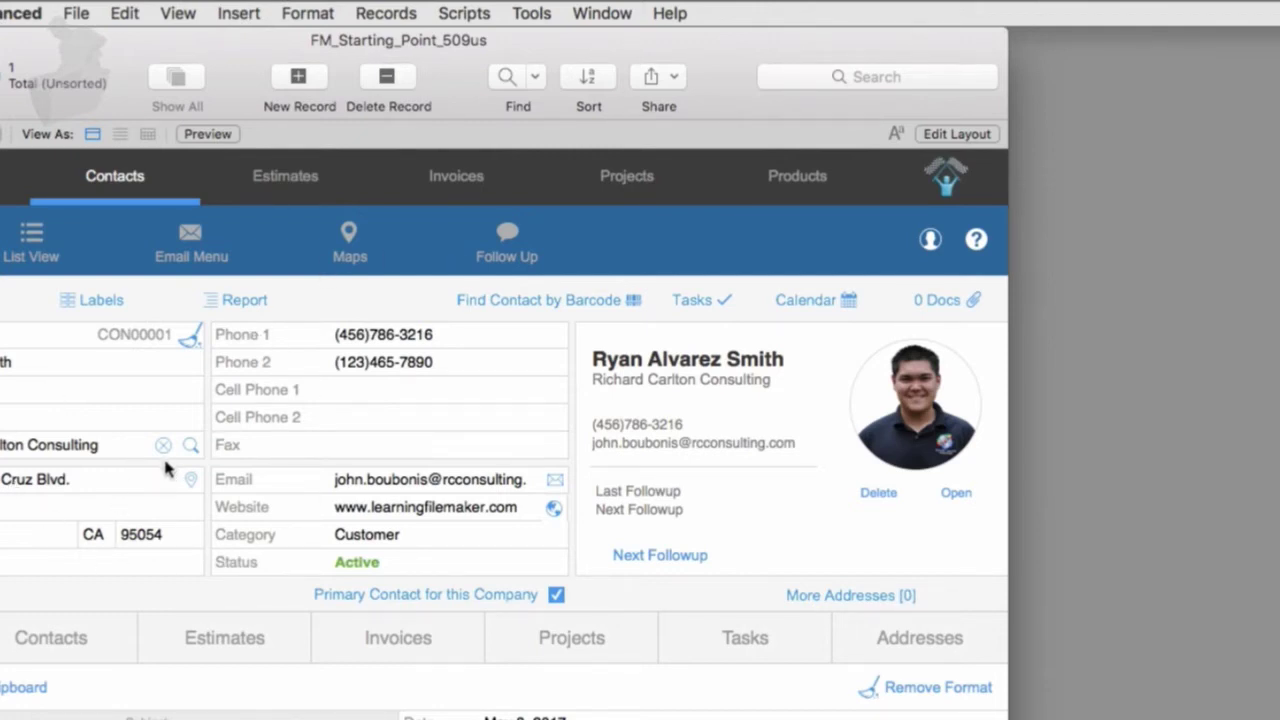
{"action": "key", "text": "super+l"}
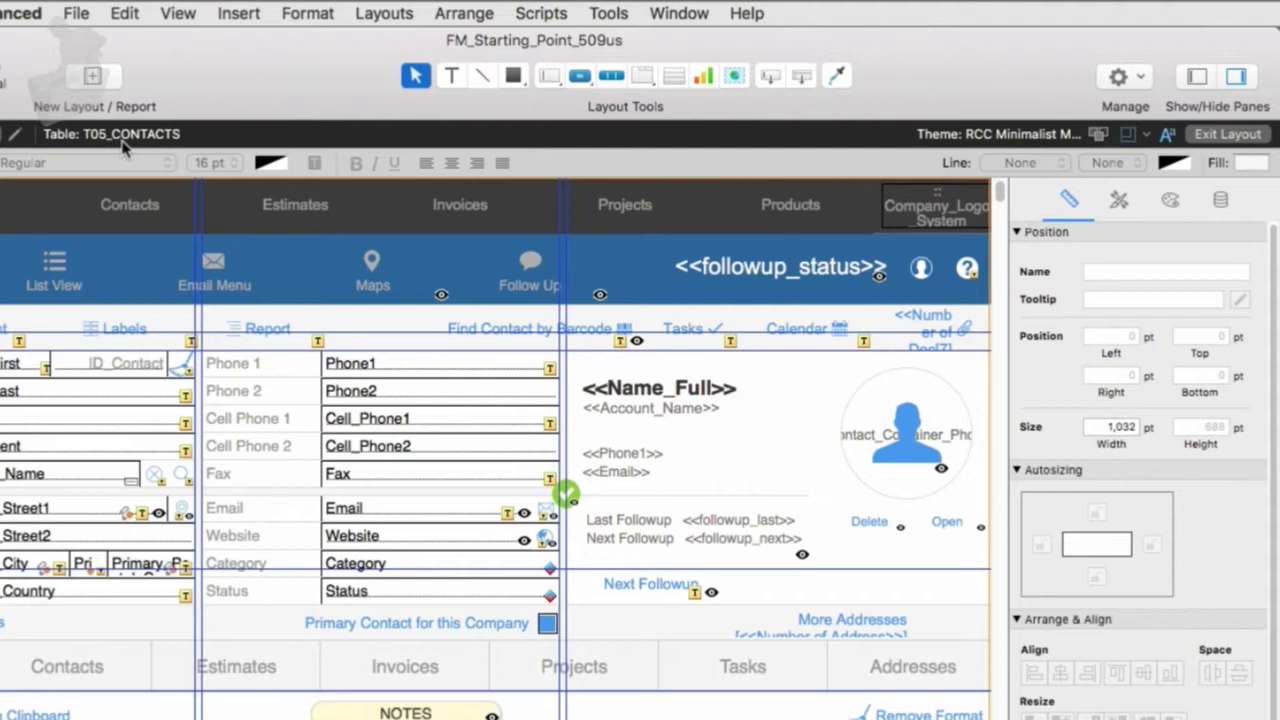
{"action": "mouse_move", "coordinate": [124, 147]}
Open the database's field definitions and look through the existing fields of the CON_Contacts table
{"action": "left_click", "coordinate": [1120, 78]}
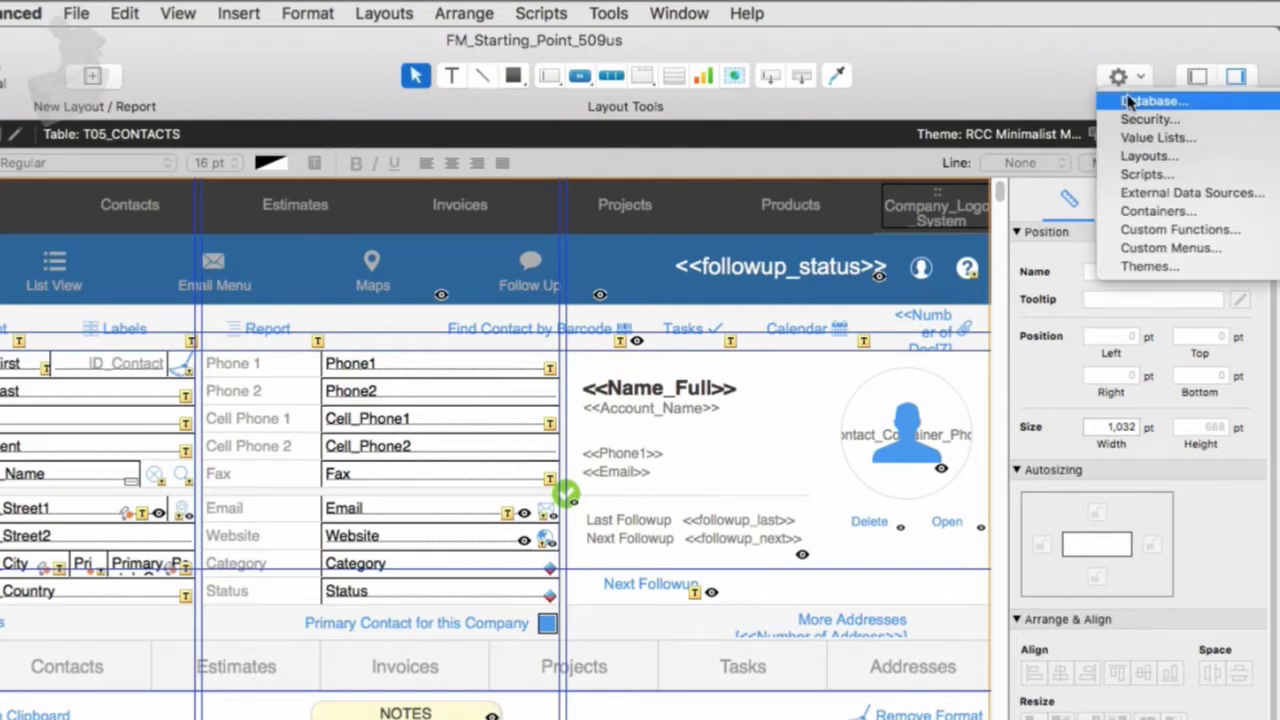
{"action": "left_click", "coordinate": [1150, 100]}
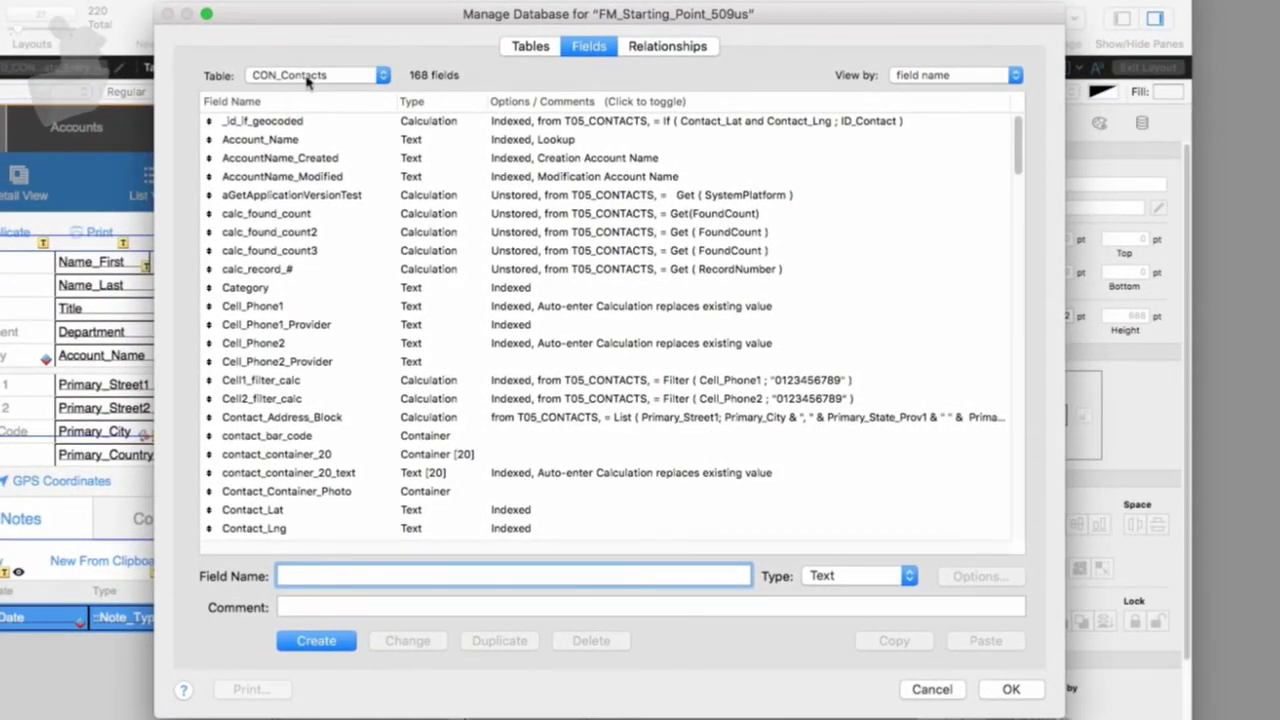
{"action": "left_click", "coordinate": [308, 82]}
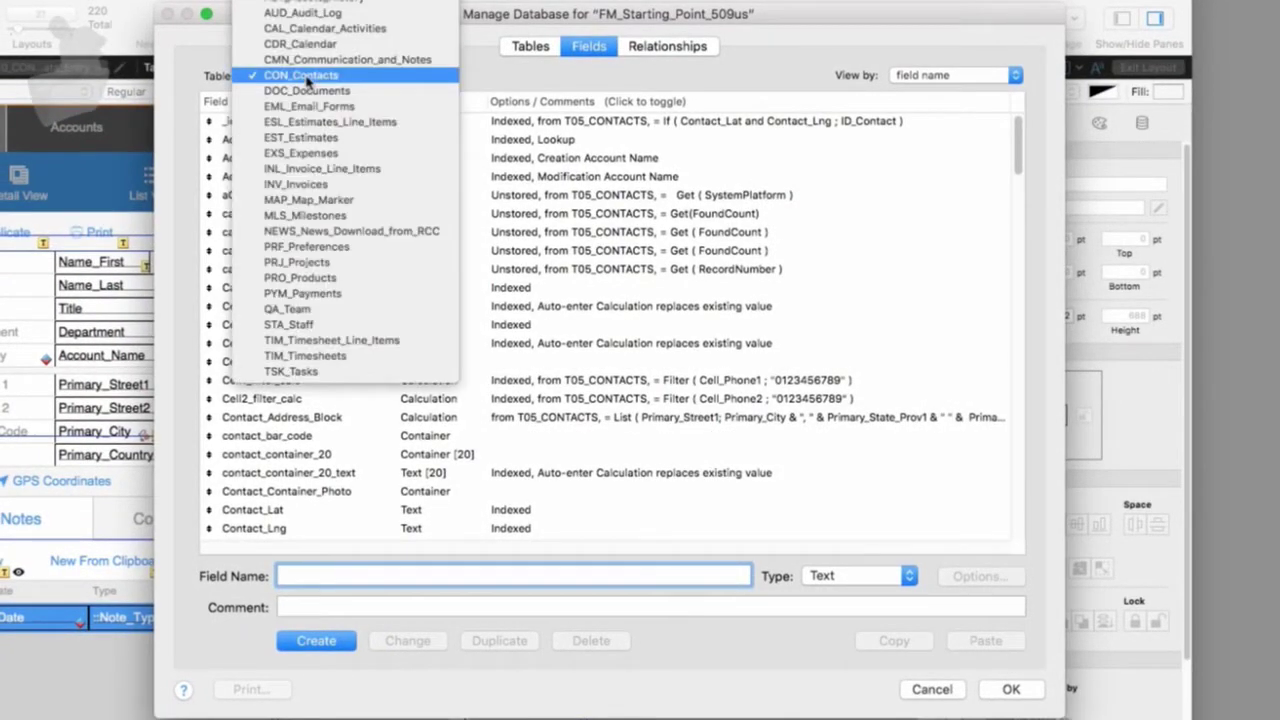
{"action": "left_click", "coordinate": [398, 85]}
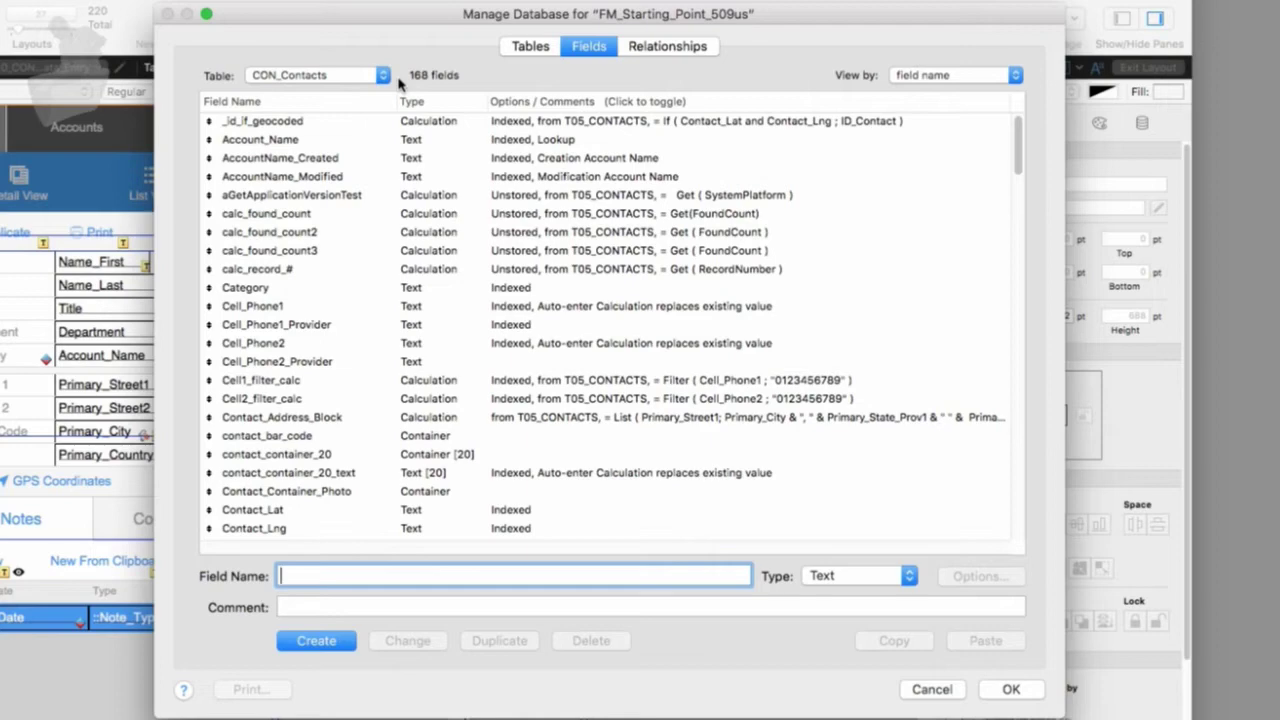
{"action": "scroll", "coordinate": [524, 320], "scroll_direction": "down", "scroll_amount": 10}
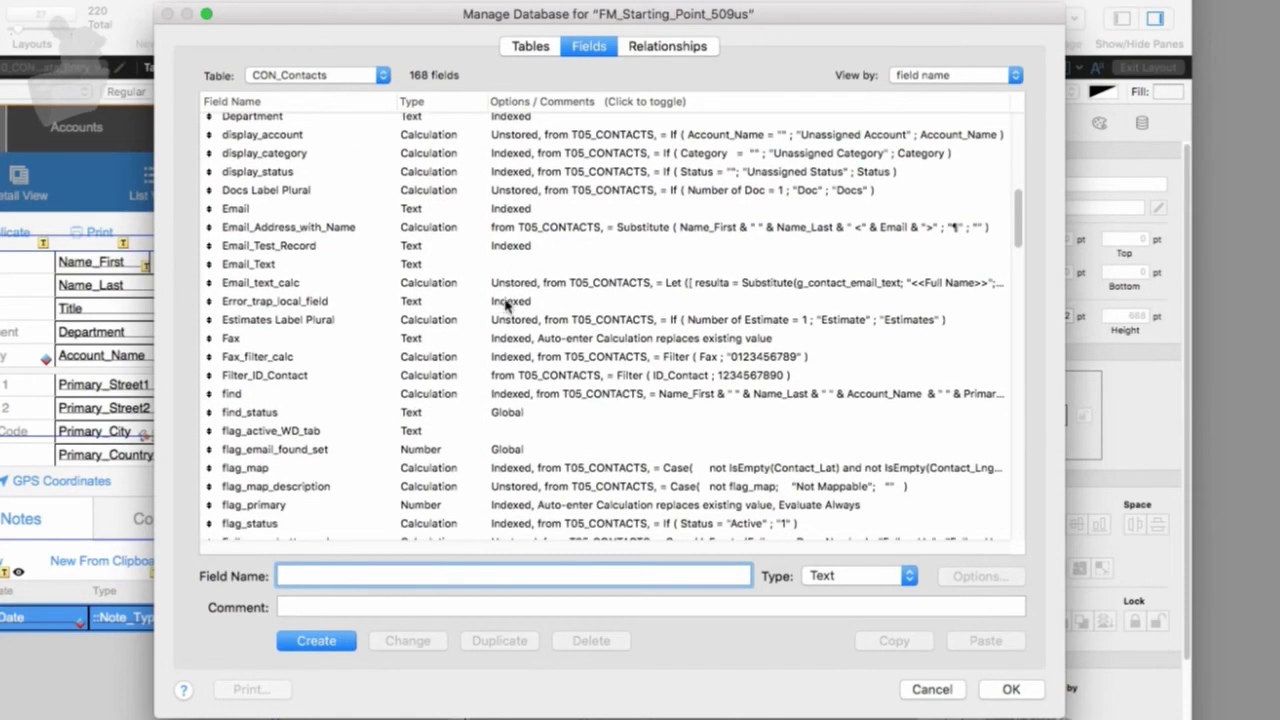
{"action": "scroll", "coordinate": [507, 305], "scroll_direction": "up", "scroll_amount": 10}
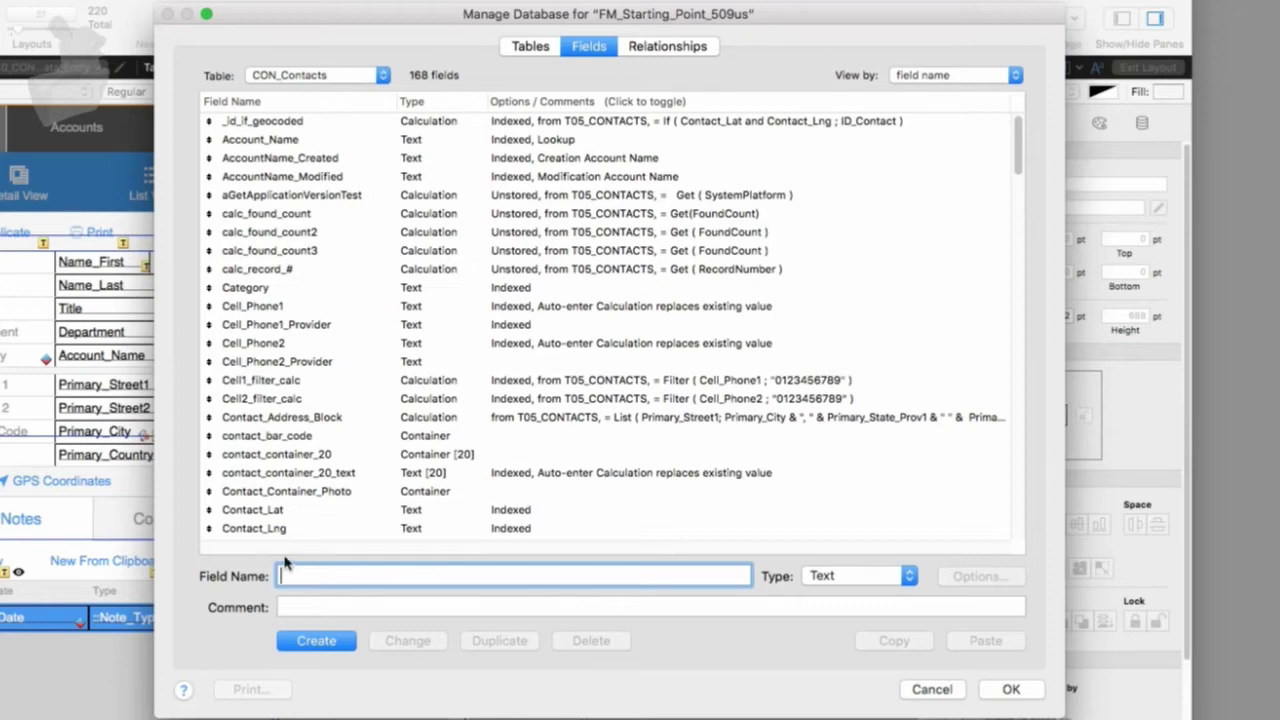
Create a Number field named "number of employees" in the CON_Contacts table
{"action": "type", "text": "number of em"}
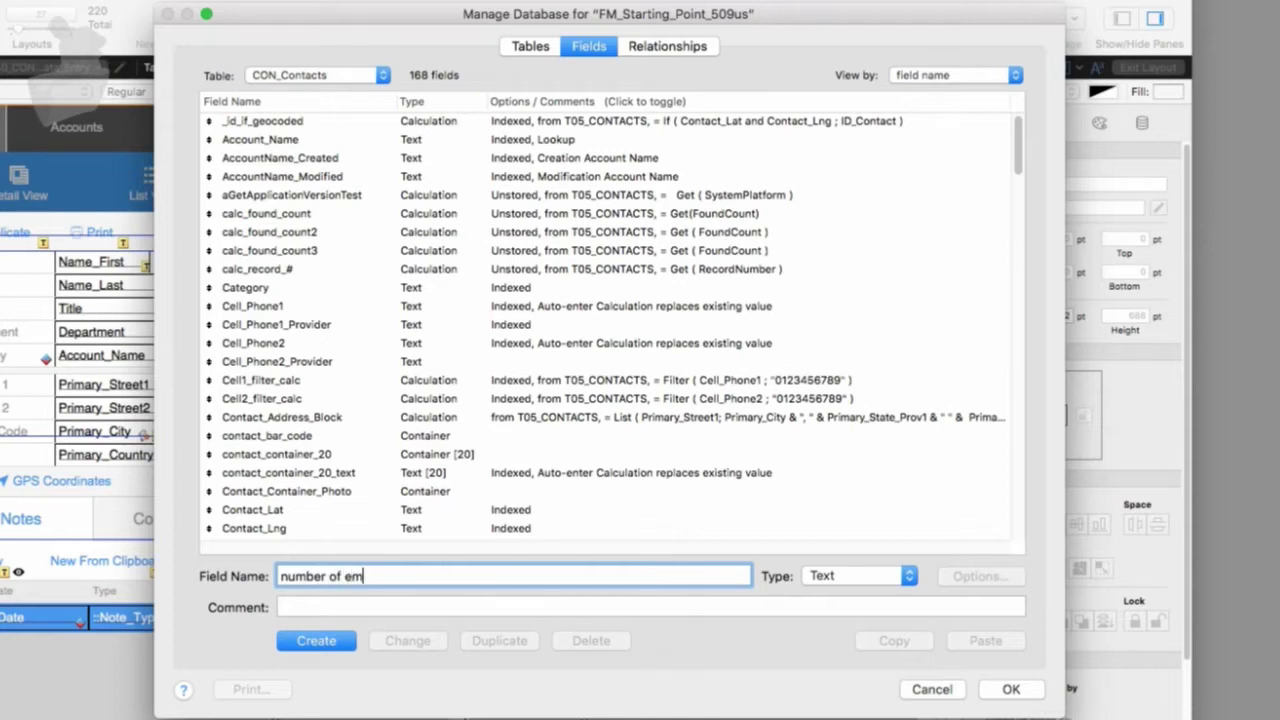
{"action": "type", "text": "ployees"}
{"action": "left_click", "coordinate": [862, 578]}
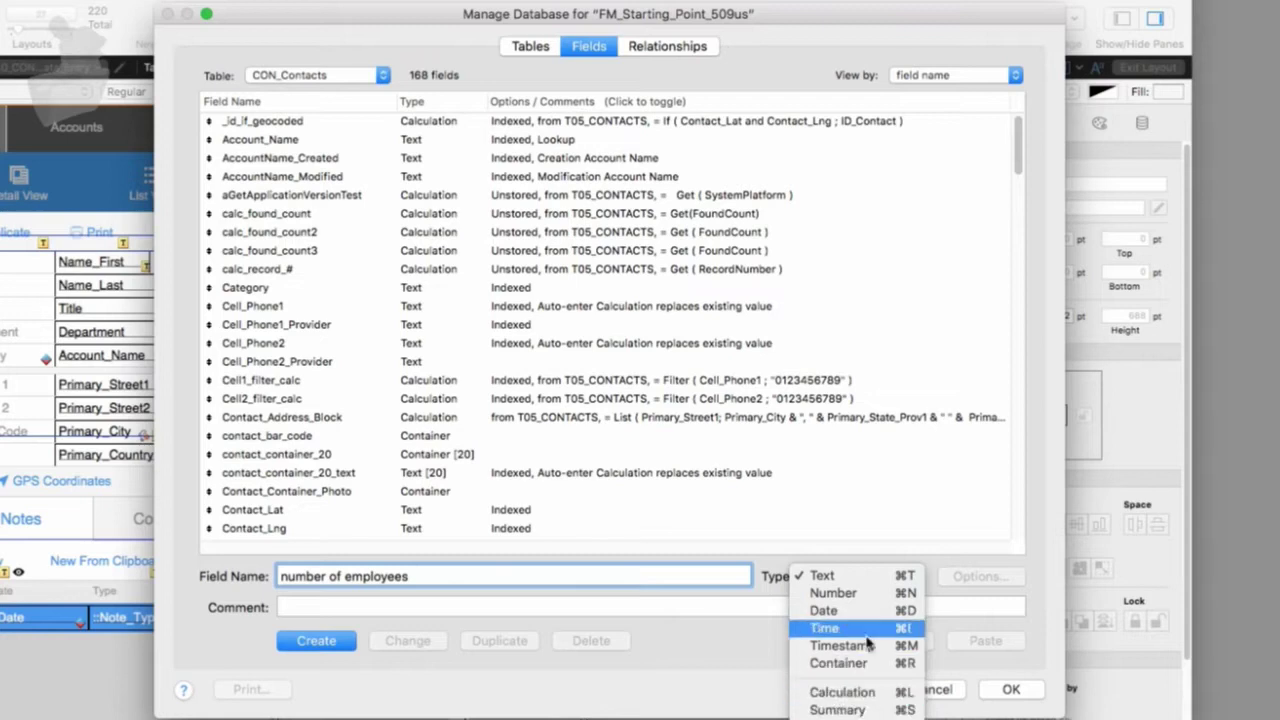
{"action": "left_click", "coordinate": [848, 590]}
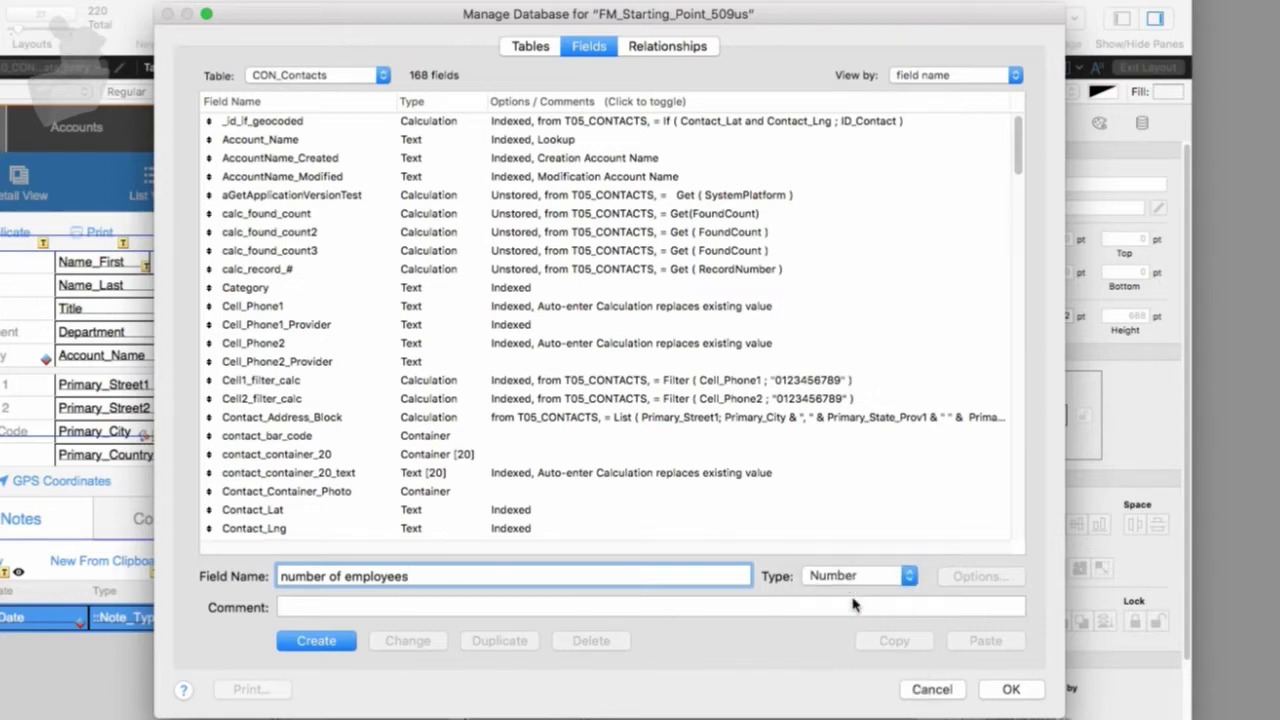
{"action": "left_click", "coordinate": [503, 607]}
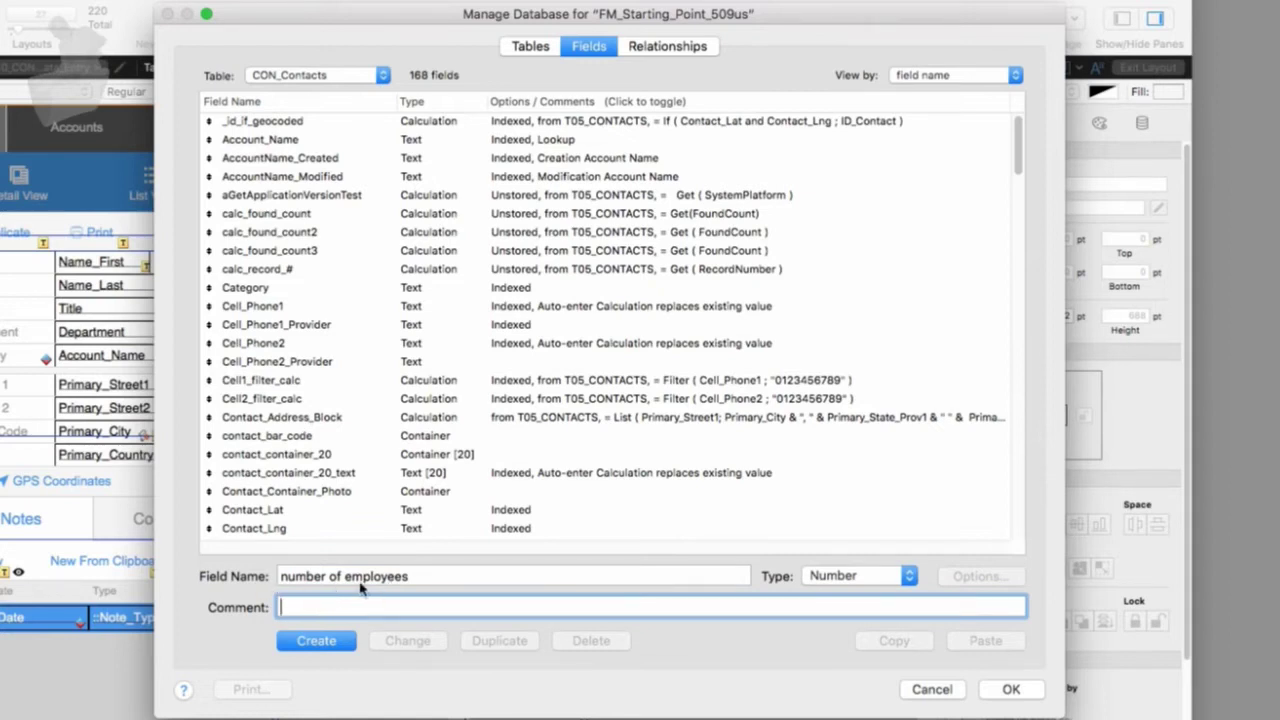
{"action": "left_click", "coordinate": [305, 643]}
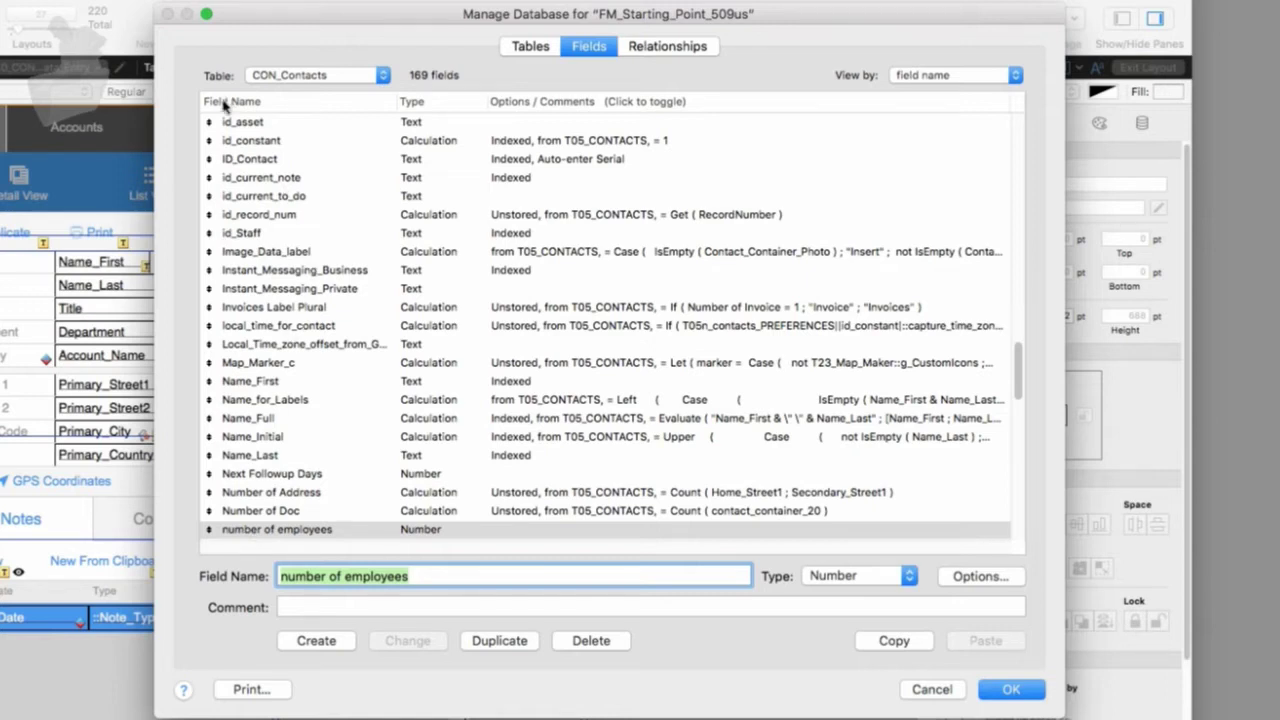
View the CON_Contacts fields sorted by type, and return to field-name order with comments shown instead of options
{"action": "left_click", "coordinate": [426, 101]}
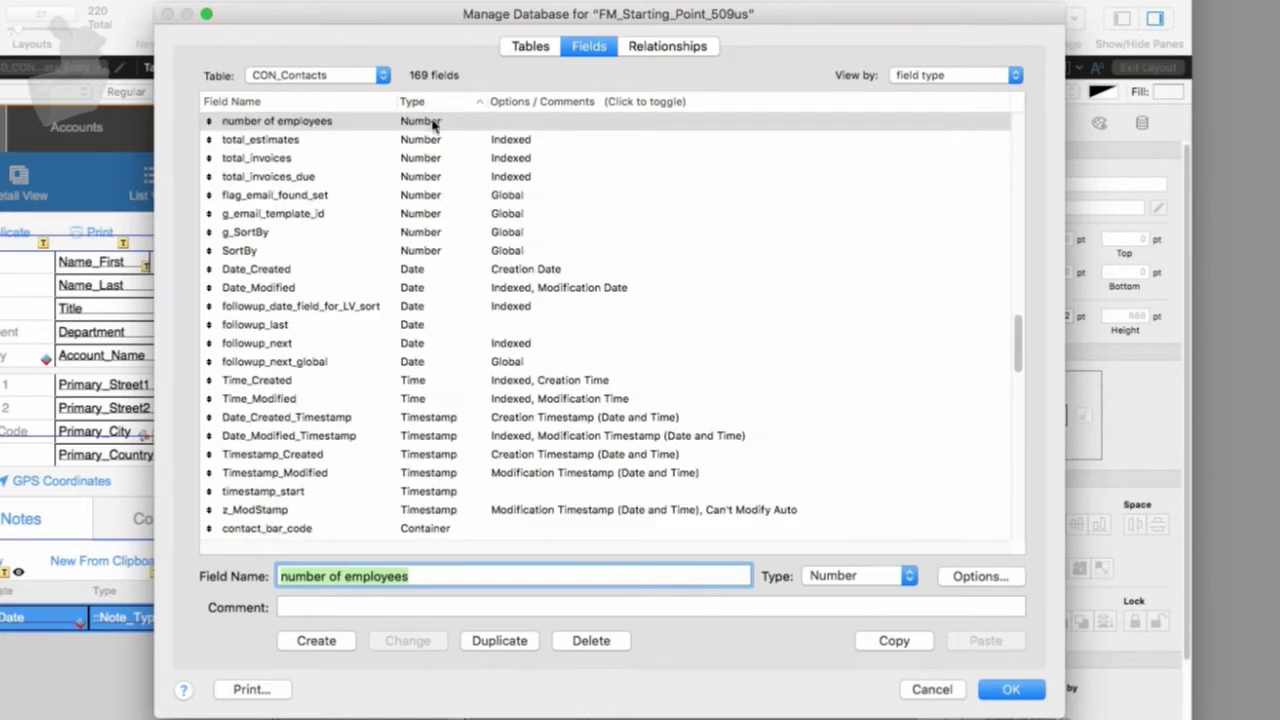
{"action": "scroll", "coordinate": [440, 155], "scroll_direction": "up", "scroll_amount": 4}
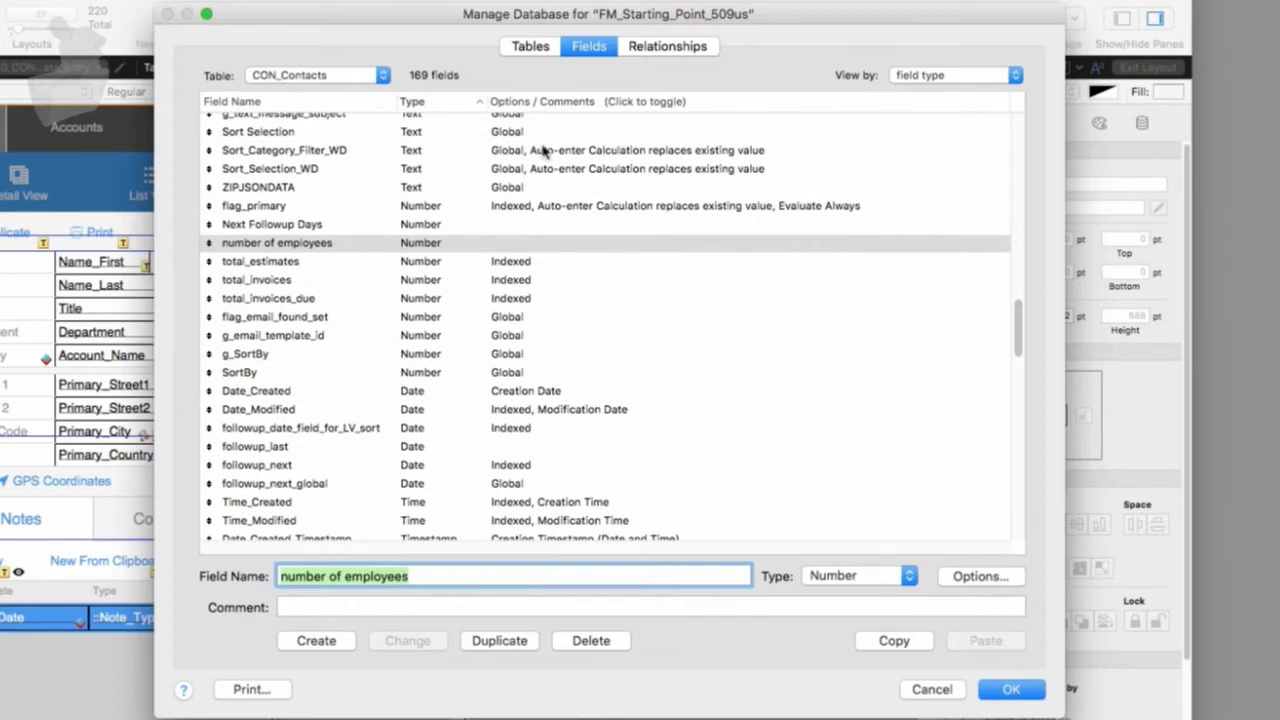
{"action": "left_click", "coordinate": [596, 104]}
{"action": "left_click", "coordinate": [330, 104]}
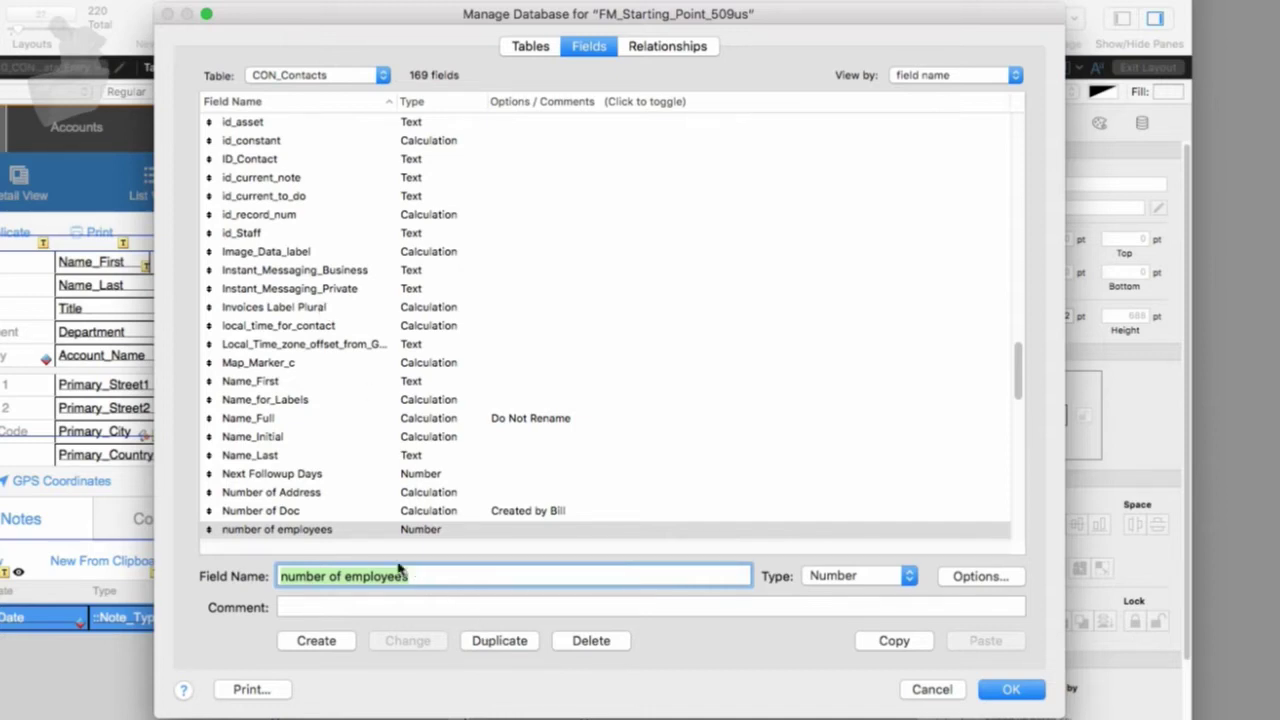
Create a Number field named "annual revenue for organization" in the CON_Contacts table
{"action": "type", "text": "annual "}
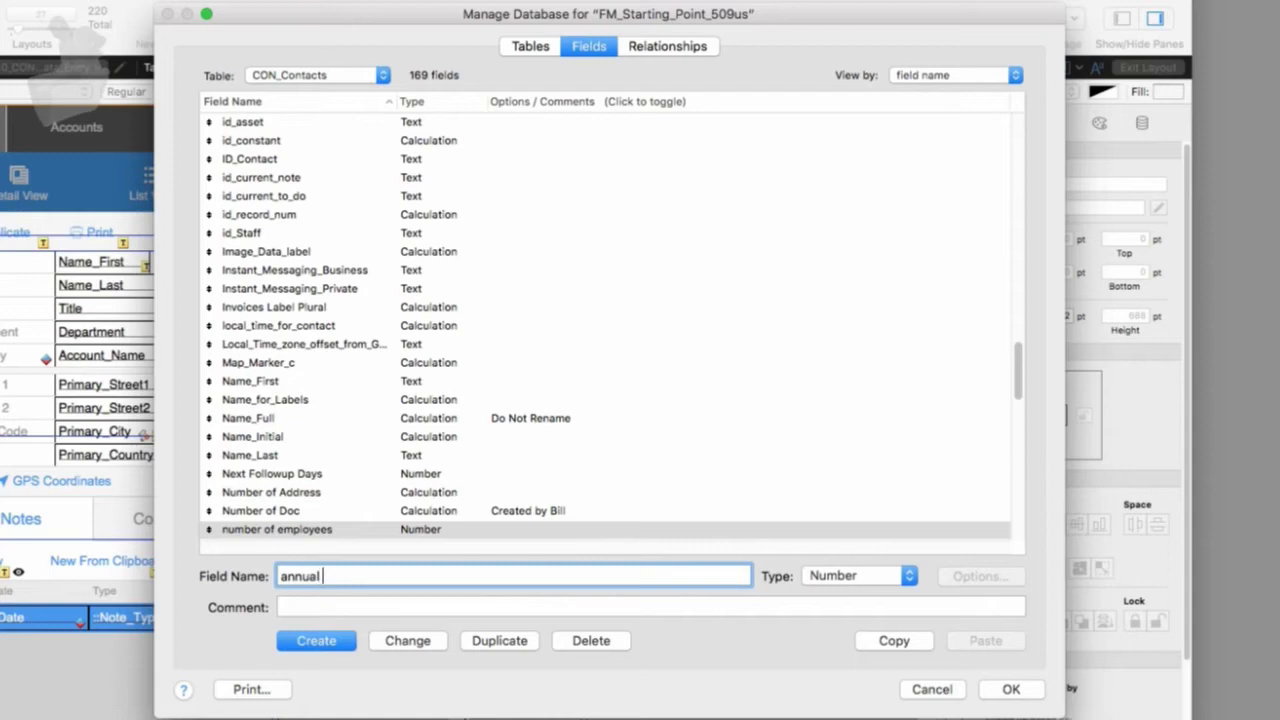
{"action": "type", "text": "revenue for organ"}
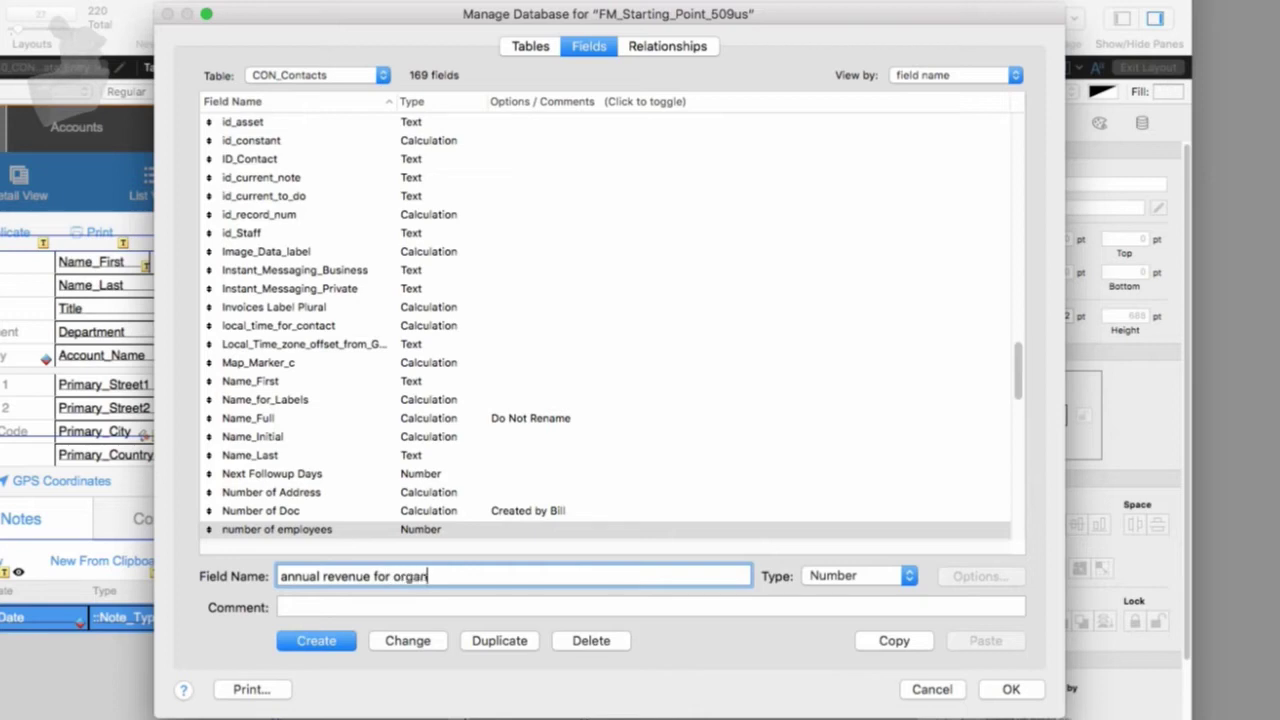
{"action": "type", "text": "ization"}
{"action": "left_click", "coordinate": [848, 577]}
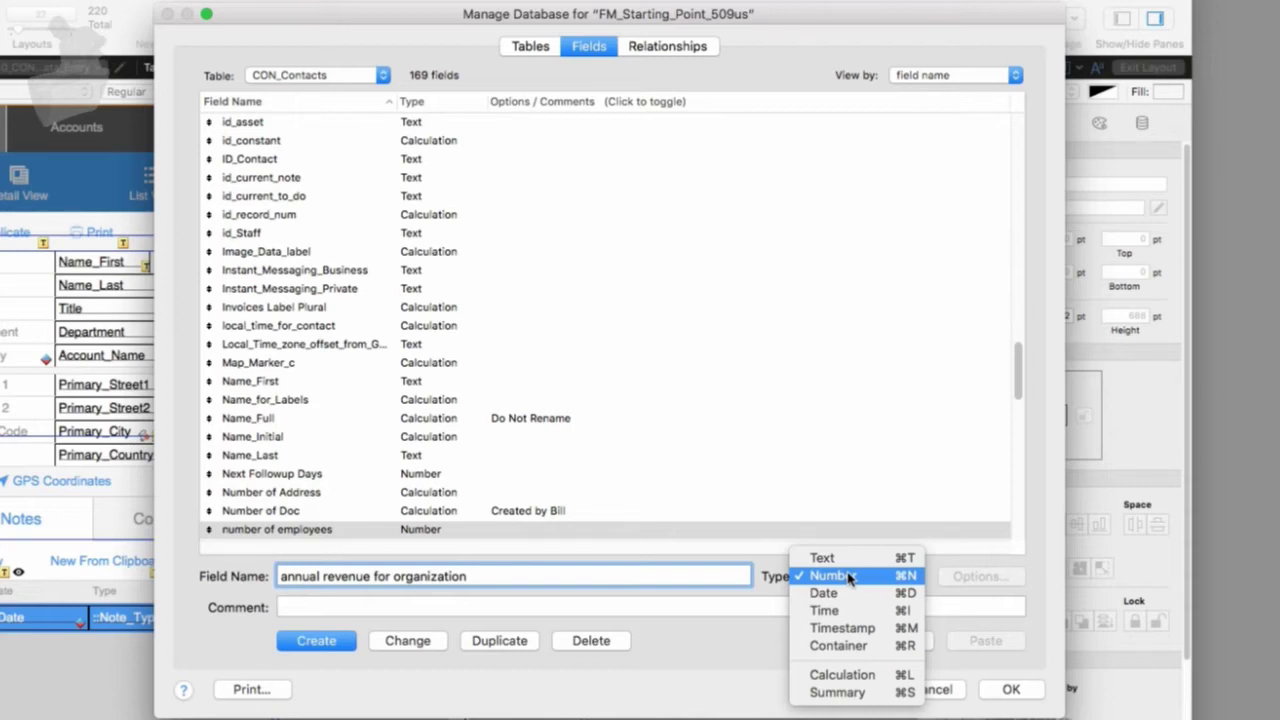
{"action": "left_click", "coordinate": [872, 577]}
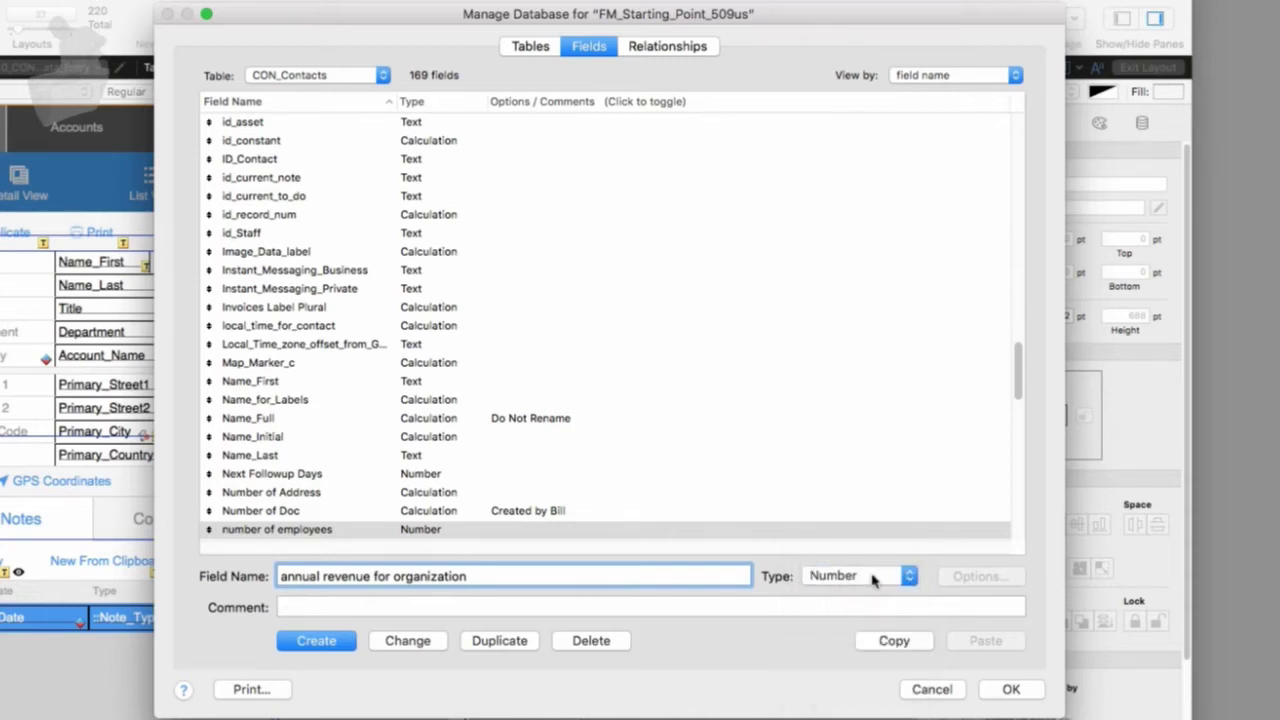
{"action": "left_click", "coordinate": [308, 645]}
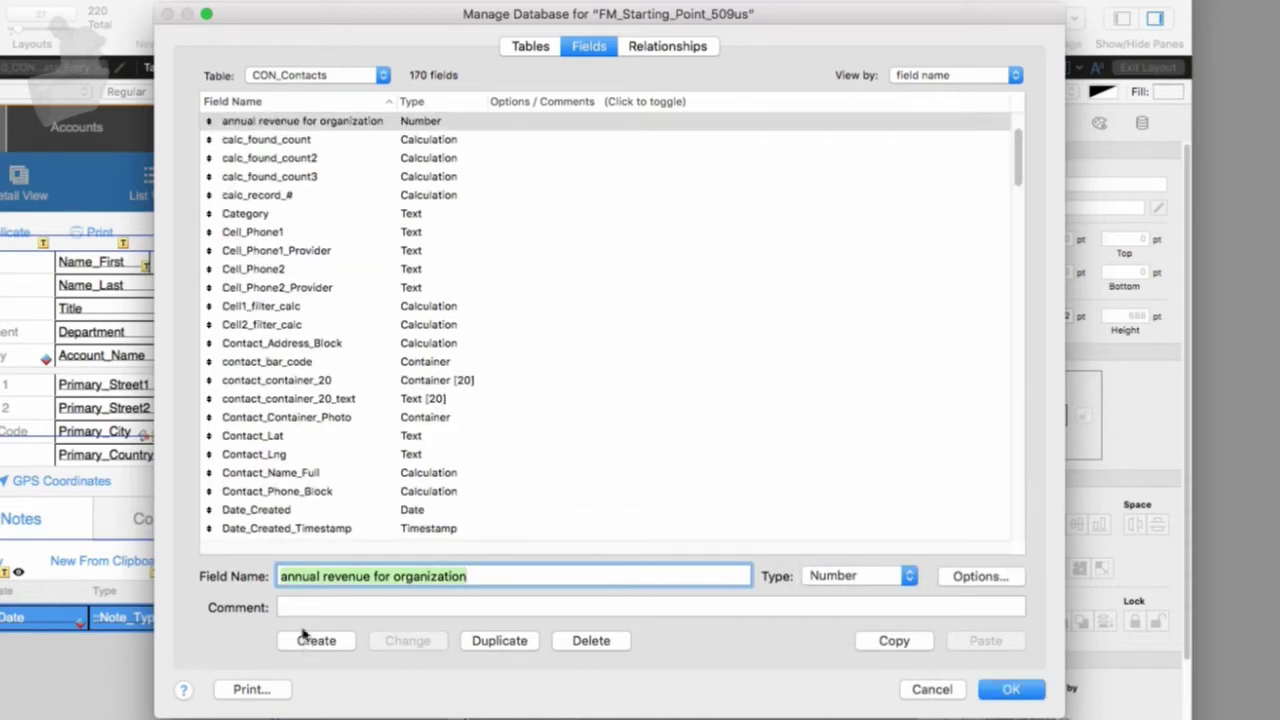
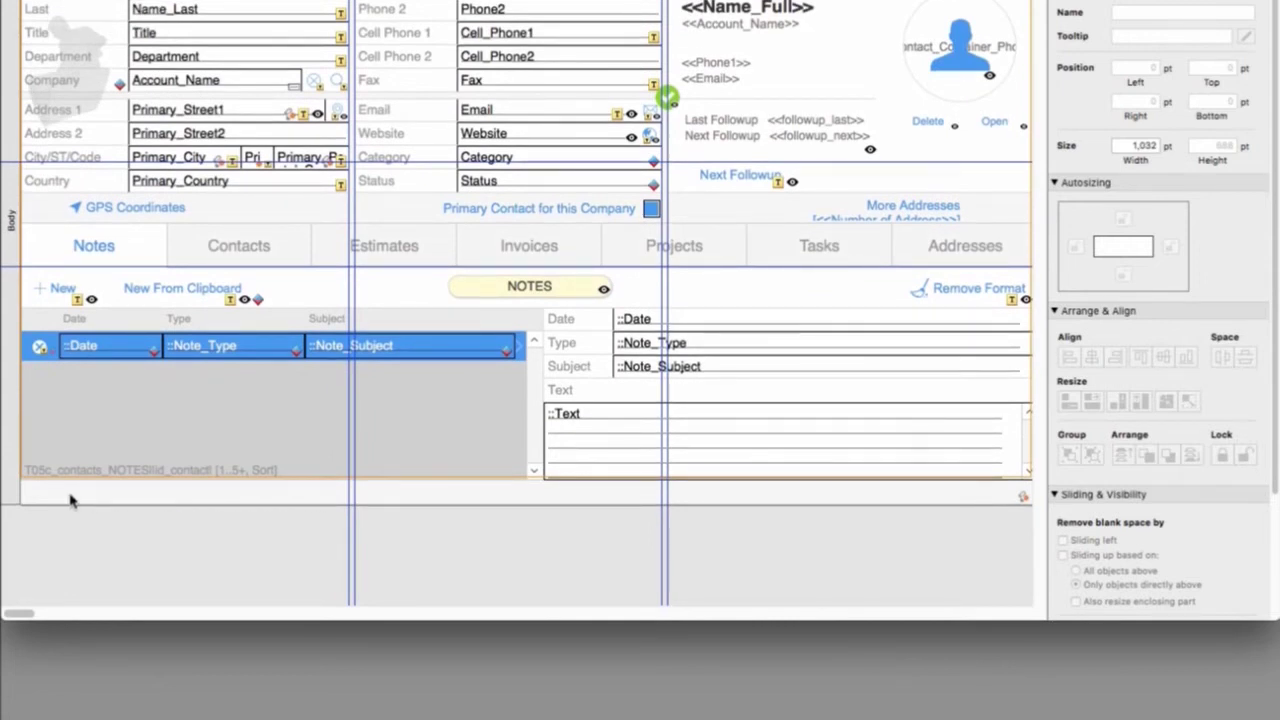
Look through the contact layout's lower tab panels for free space, finishing on the Addresses panel
{"action": "left_click_drag", "start_coordinate": [578, 520], "coordinate": [97, 504]}
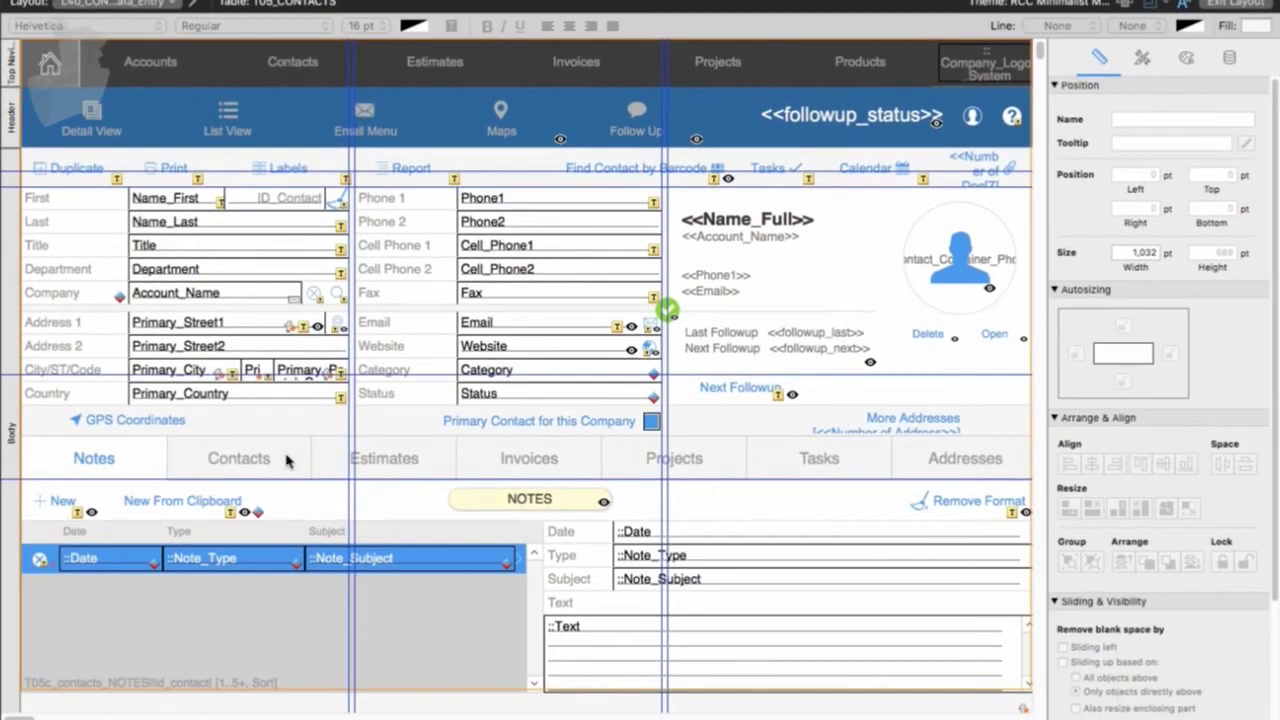
{"action": "left_click", "coordinate": [286, 460]}
{"action": "left_click", "coordinate": [386, 459]}
{"action": "left_click", "coordinate": [572, 460]}
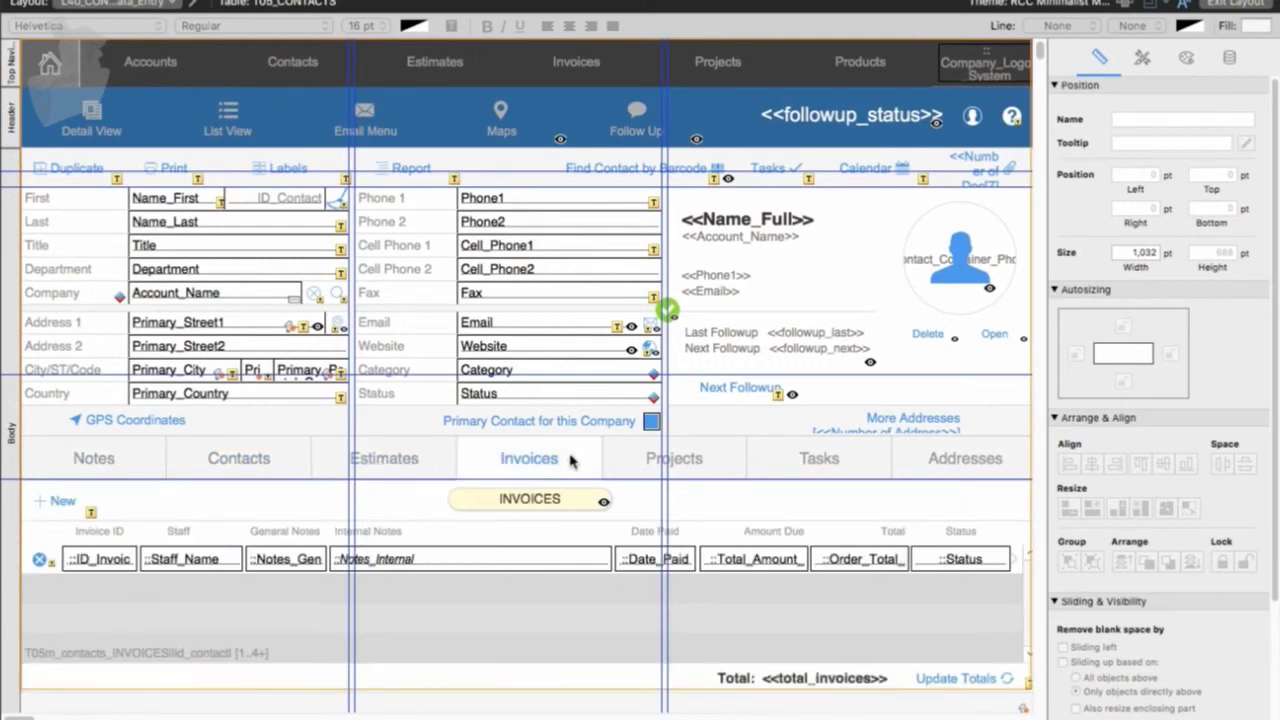
{"action": "left_click", "coordinate": [706, 458]}
{"action": "left_click", "coordinate": [810, 459]}
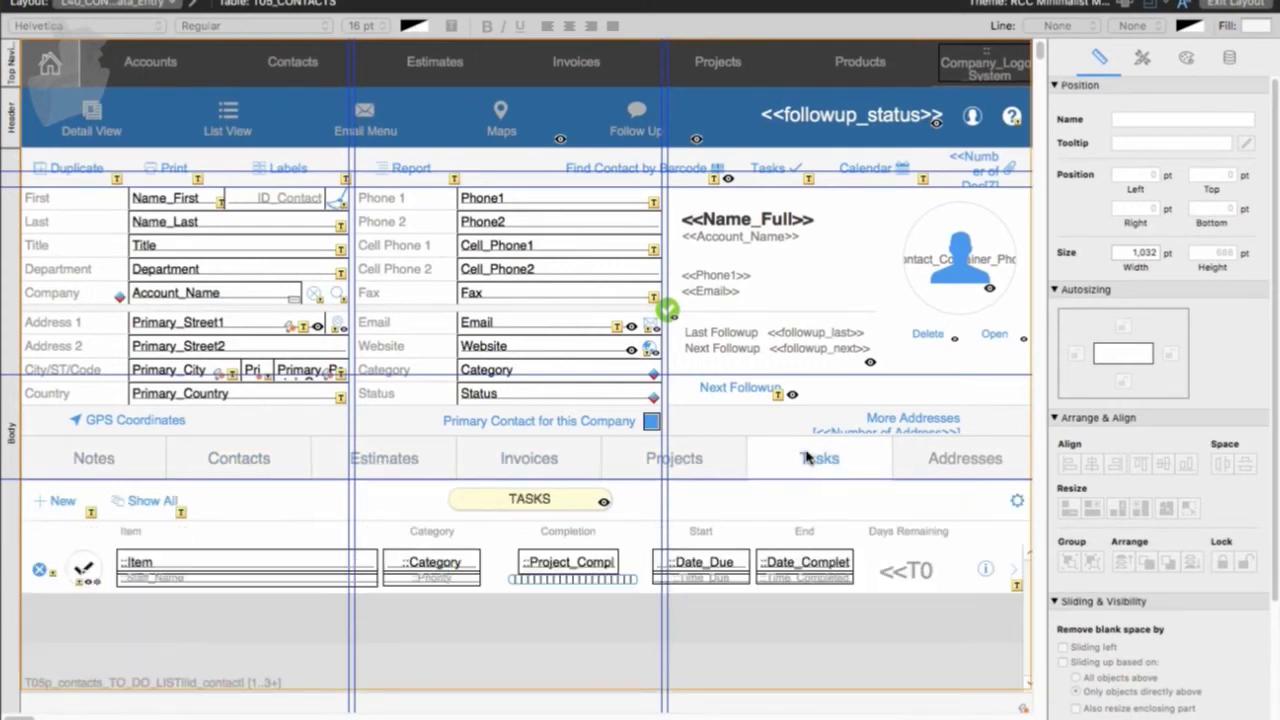
{"action": "left_click", "coordinate": [946, 458]}
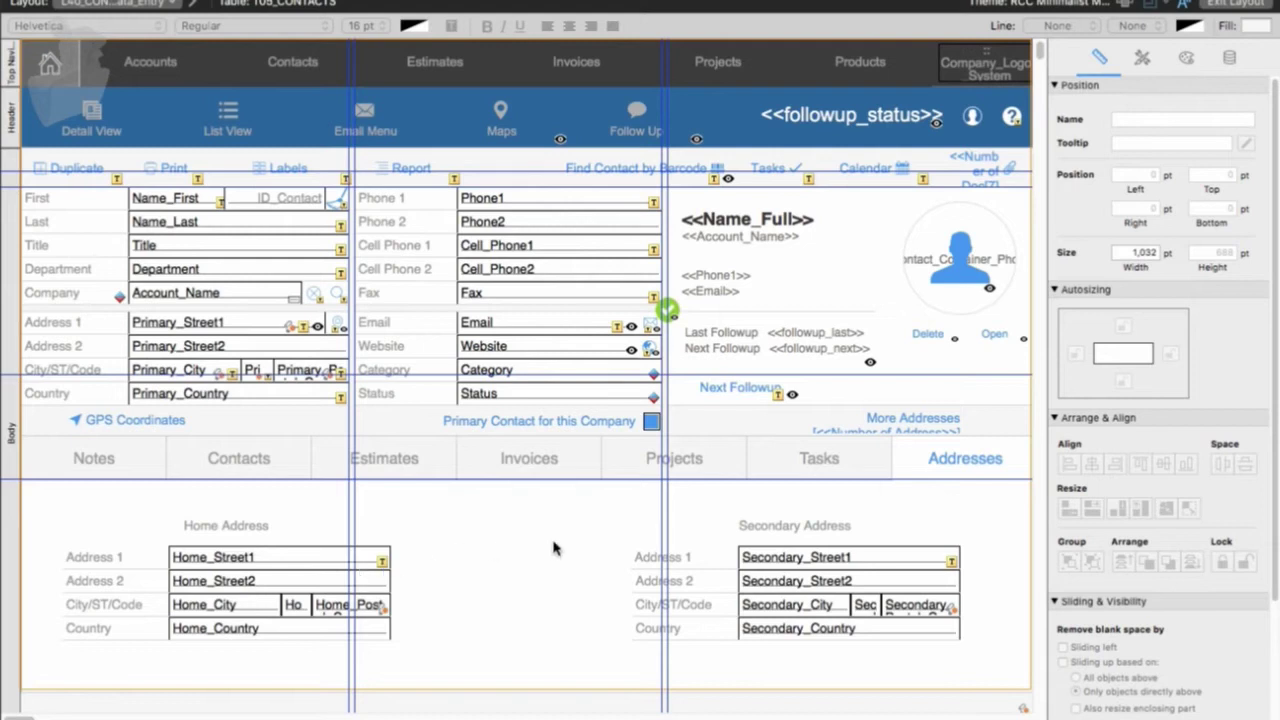
{"action": "left_click", "coordinate": [812, 468]}
{"action": "left_click", "coordinate": [686, 474]}
{"action": "left_click", "coordinate": [940, 463]}
Undo the trial move of the whole tab control and lock the control in place on the layout
{"action": "left_click_drag", "start_coordinate": [566, 566], "coordinate": [566, 518]}
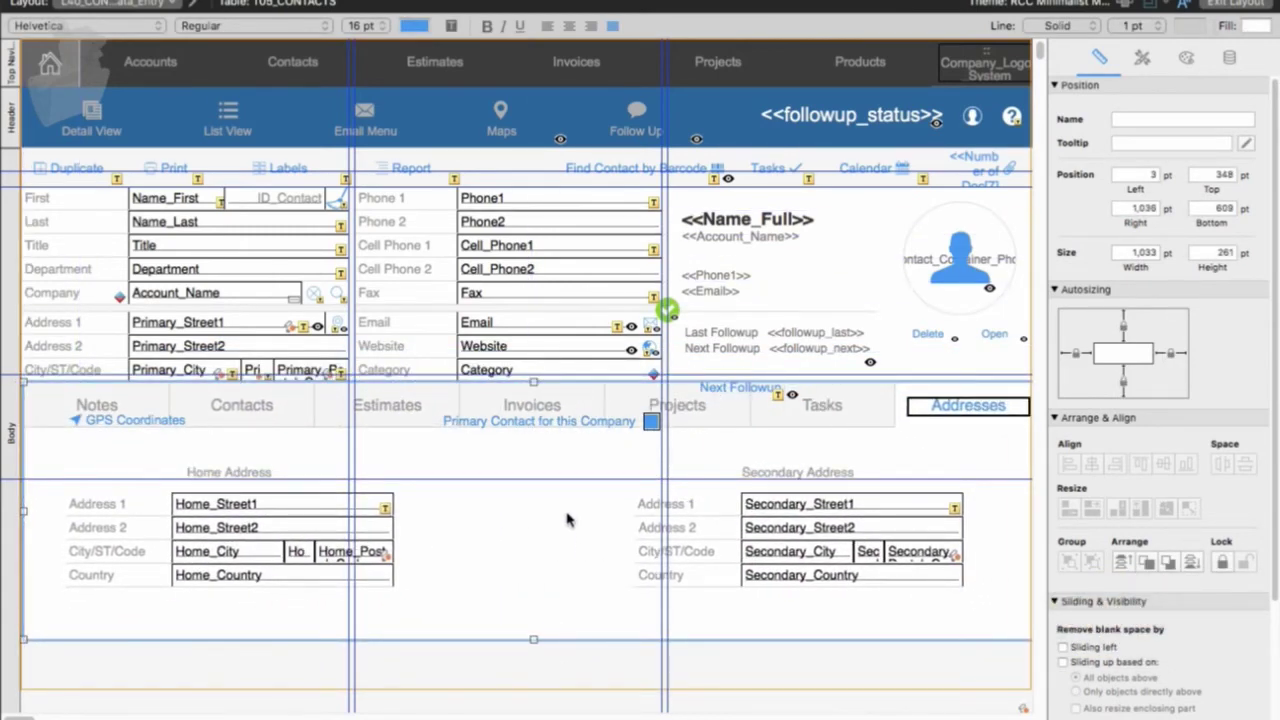
{"action": "key", "text": "super+z"}
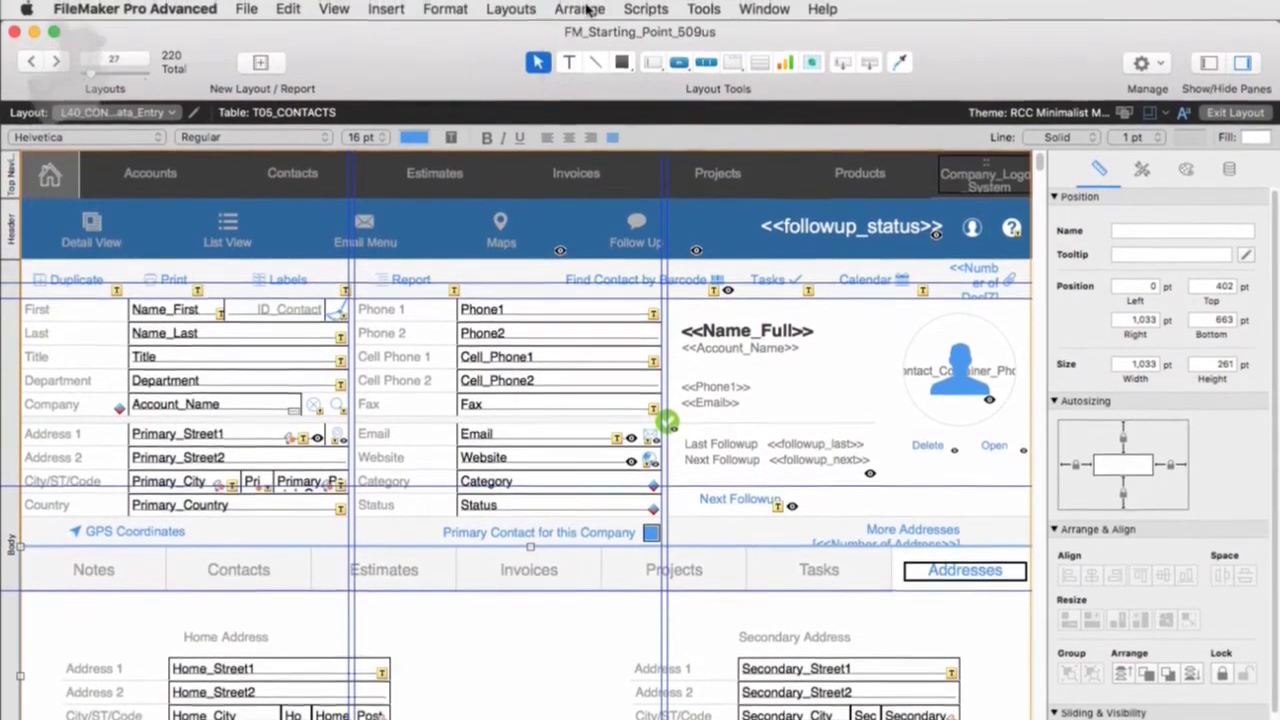
{"action": "left_click", "coordinate": [580, 11]}
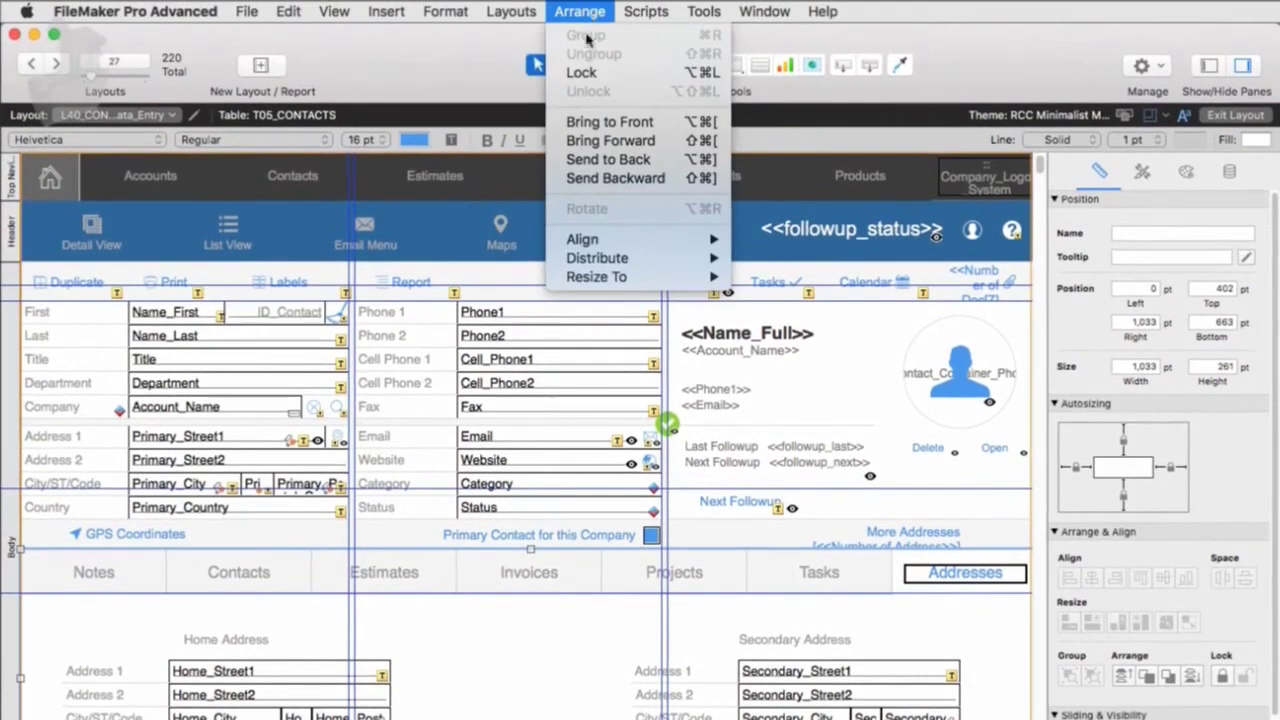
{"action": "left_click", "coordinate": [586, 72]}
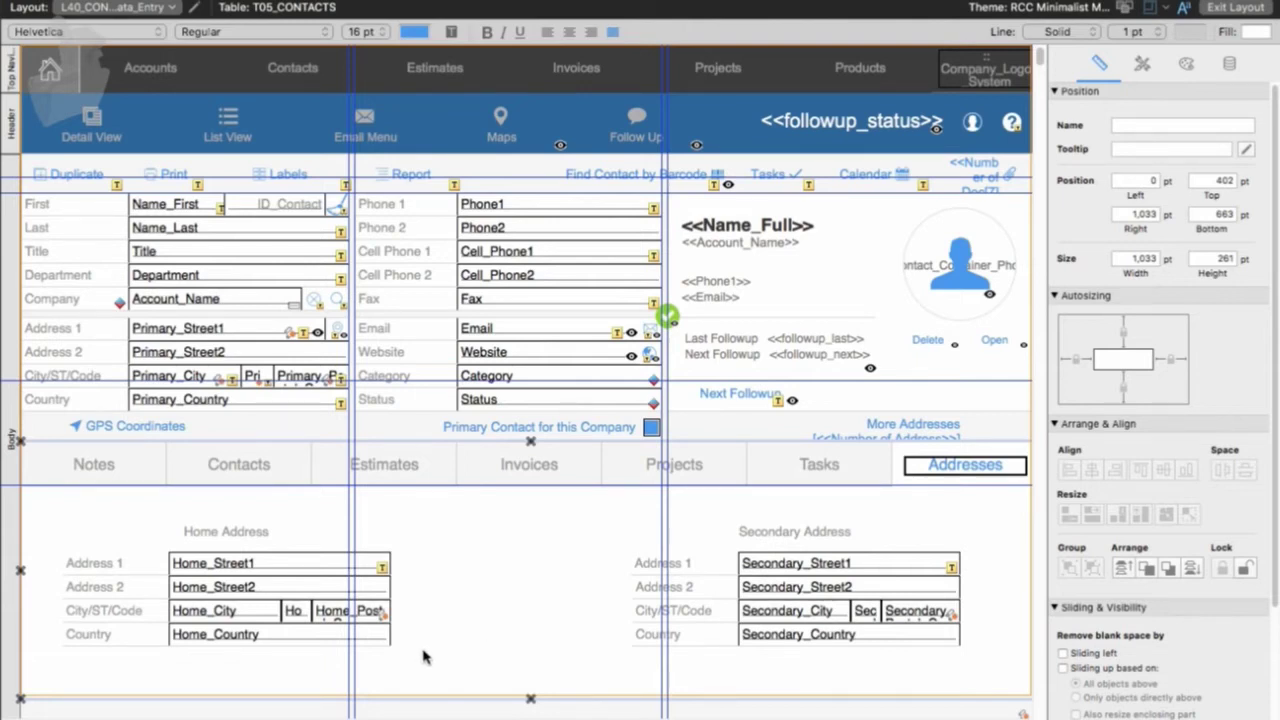
Move the Home Address heading with its labels and fields slightly up and left within the Addresses panel
{"action": "left_click_drag", "start_coordinate": [418, 660], "coordinate": [26, 516]}
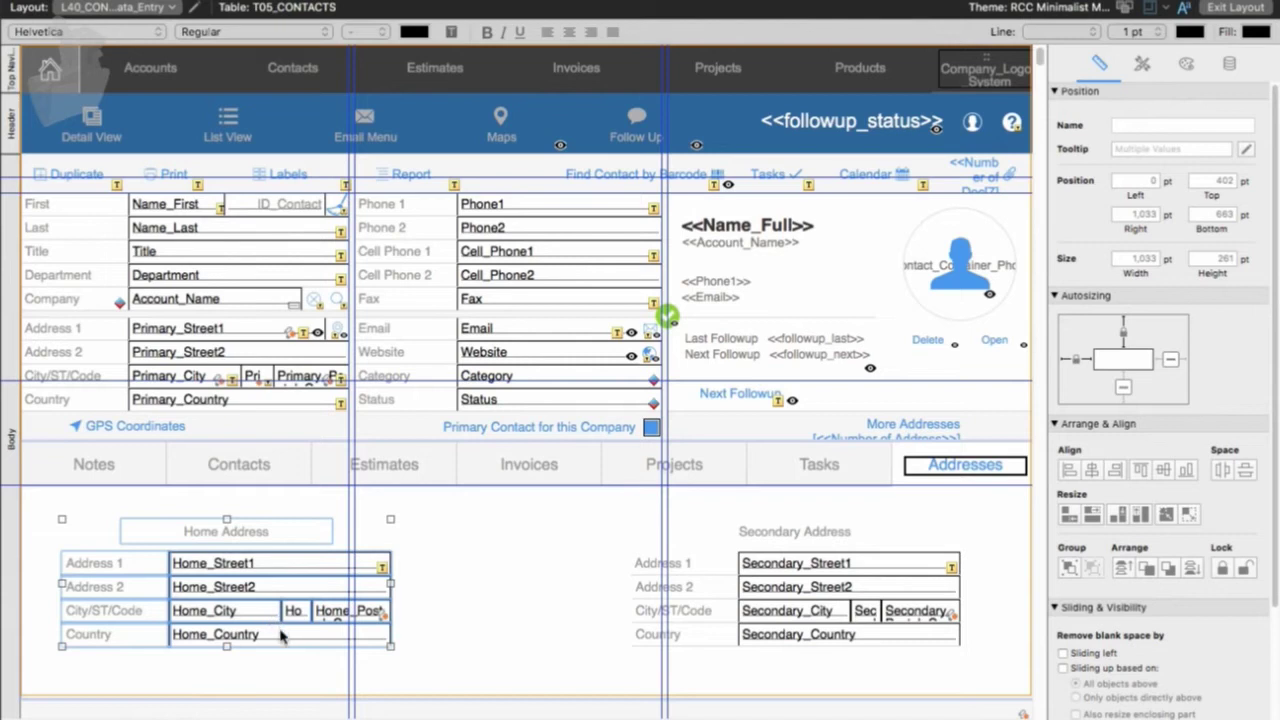
{"action": "left_click_drag", "start_coordinate": [285, 634], "coordinate": [257, 604]}
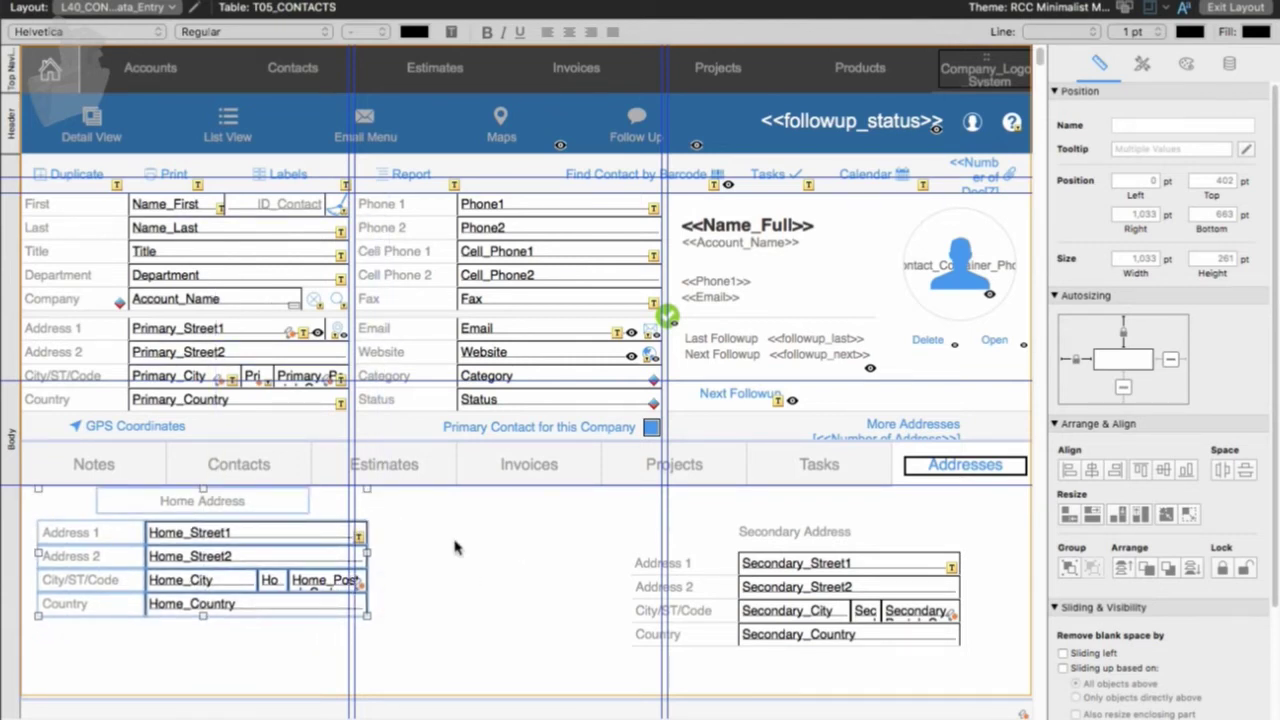
Move the Home Address labels and fields, without their heading, slightly up and left within the Addresses panel
{"action": "left_click", "coordinate": [450, 608]}
{"action": "left_click_drag", "start_coordinate": [403, 635], "coordinate": [35, 514]}
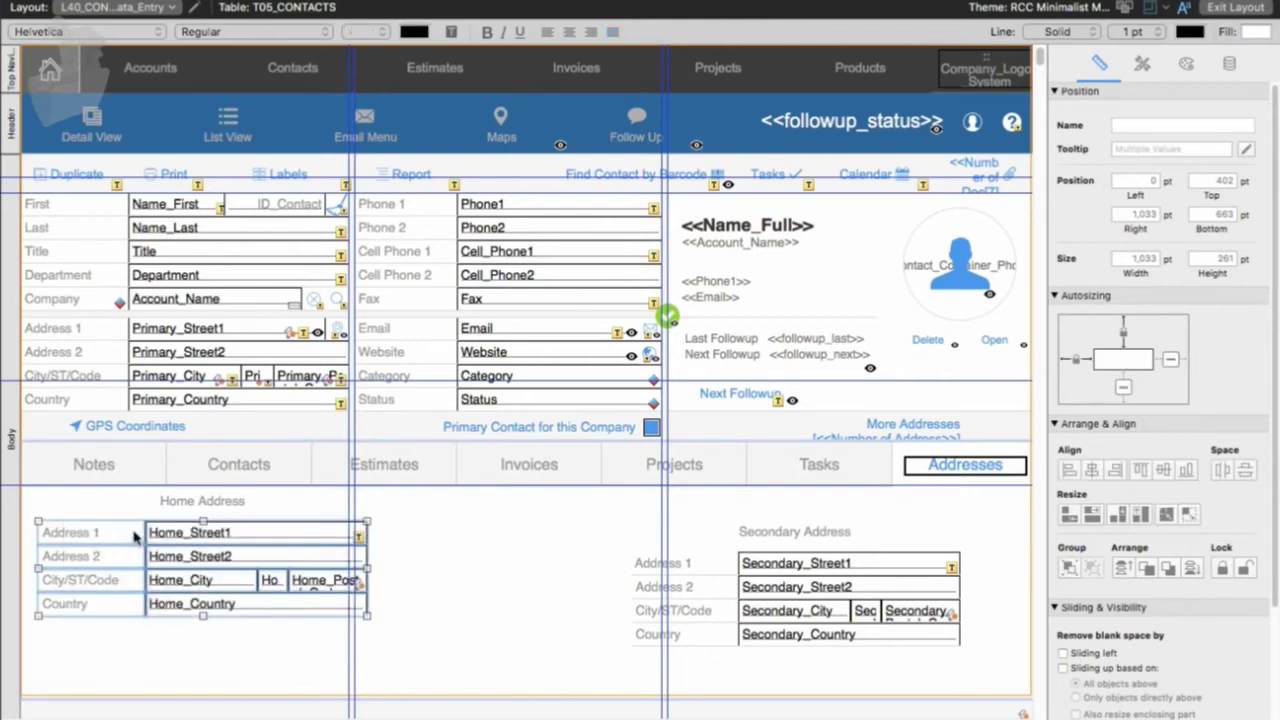
{"action": "left_click_drag", "start_coordinate": [173, 549], "coordinate": [173, 540]}
Move the Secondary Address group left and down within the Addresses panel, and nudge the whole Home Address group further up
{"action": "left_click_drag", "start_coordinate": [568, 548], "coordinate": [677, 528]}
{"action": "left_click_drag", "start_coordinate": [815, 572], "coordinate": [575, 612]}
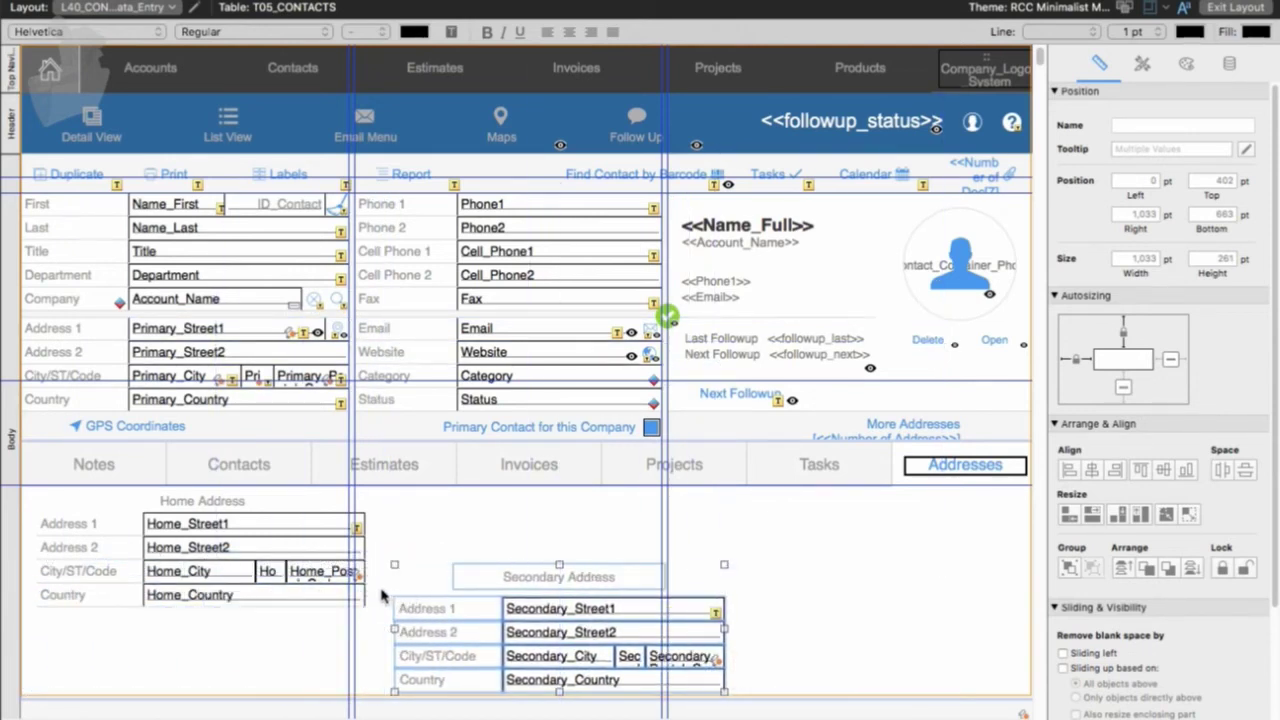
{"action": "left_click_drag", "start_coordinate": [370, 610], "coordinate": [95, 514]}
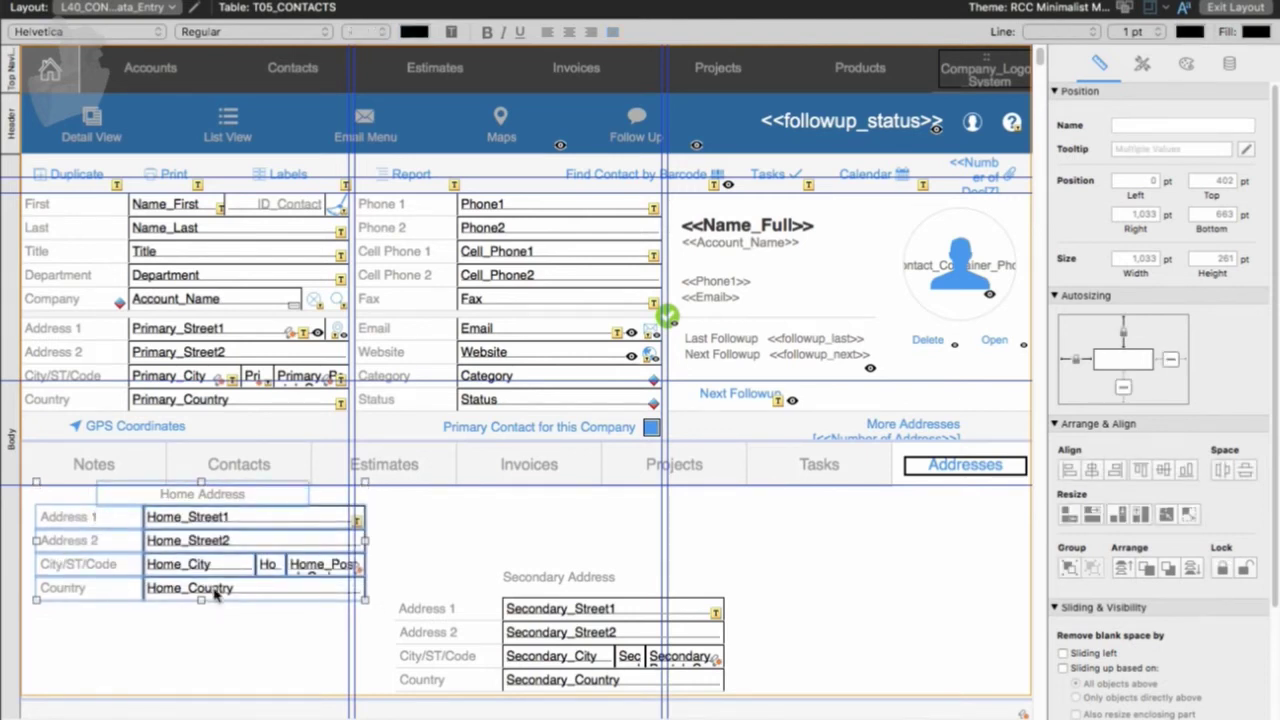
{"action": "left_click", "coordinate": [262, 632]}
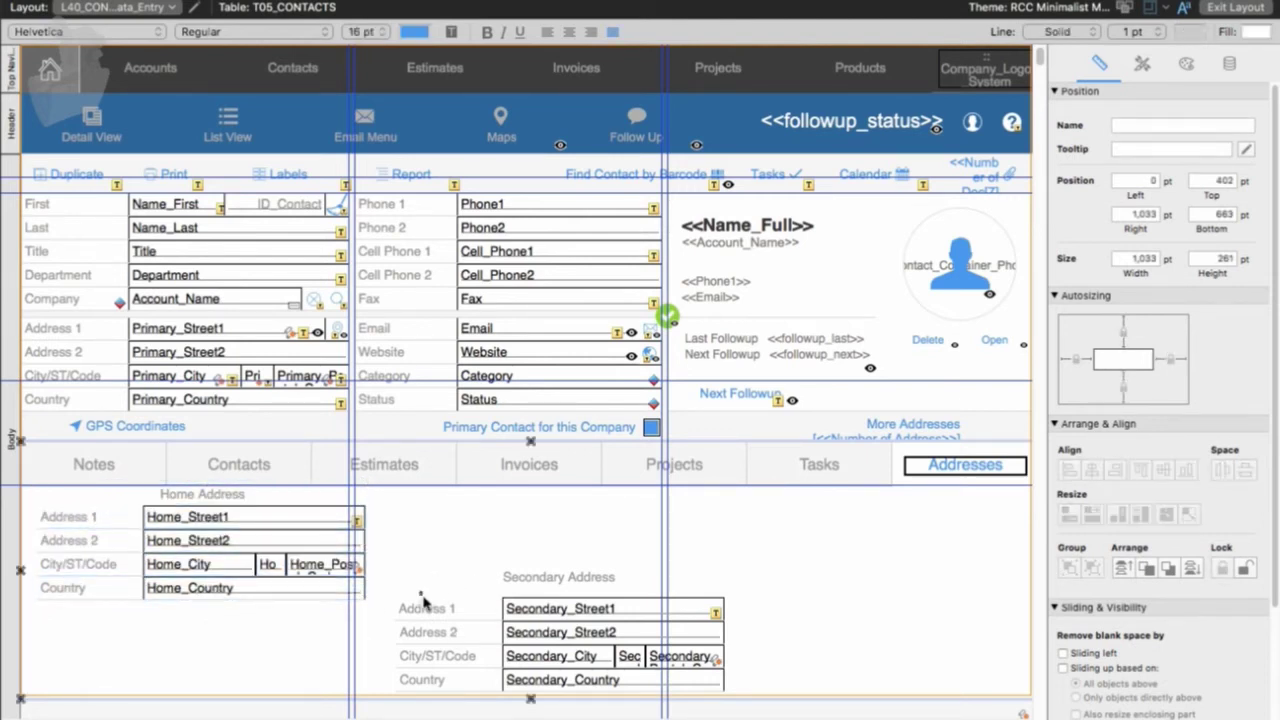
Move all Secondary Address labels and fields, including the postal code, directly beneath the Home Address fields
{"action": "left_click_drag", "start_coordinate": [398, 592], "coordinate": [290, 686]}
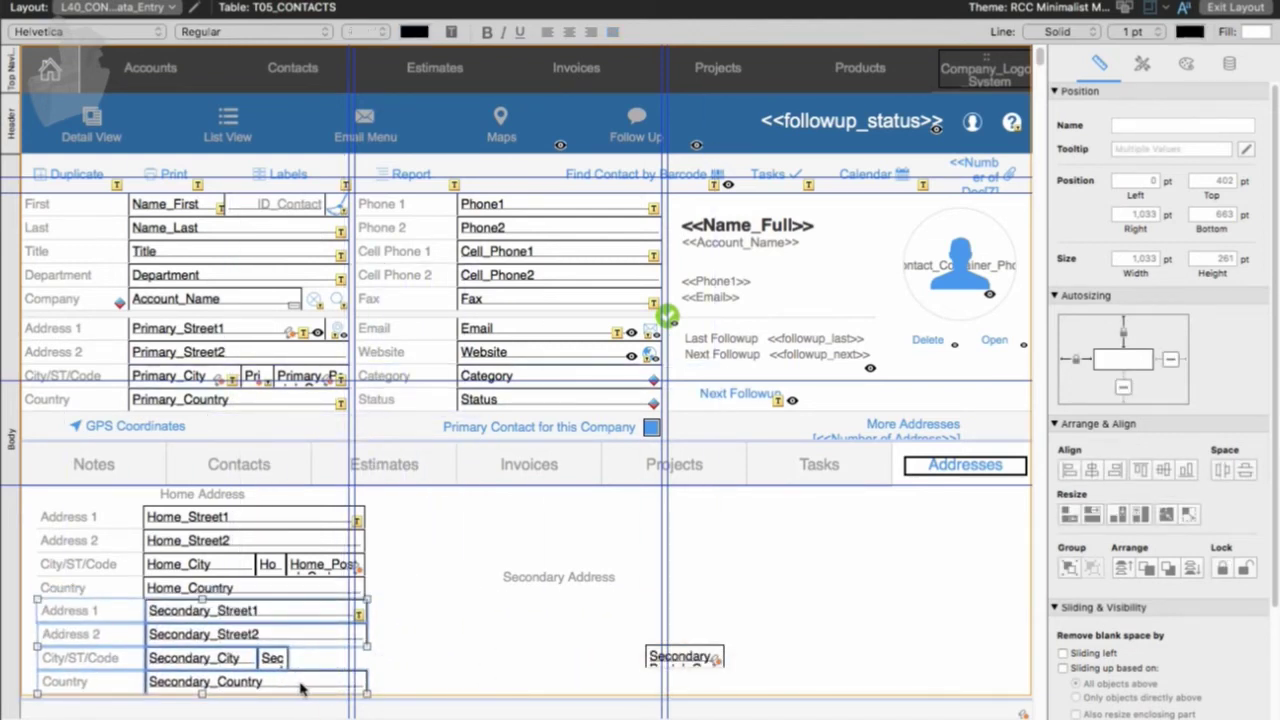
{"action": "key", "text": "super+z"}
{"action": "left_click_drag", "start_coordinate": [765, 683], "coordinate": [348, 622]}
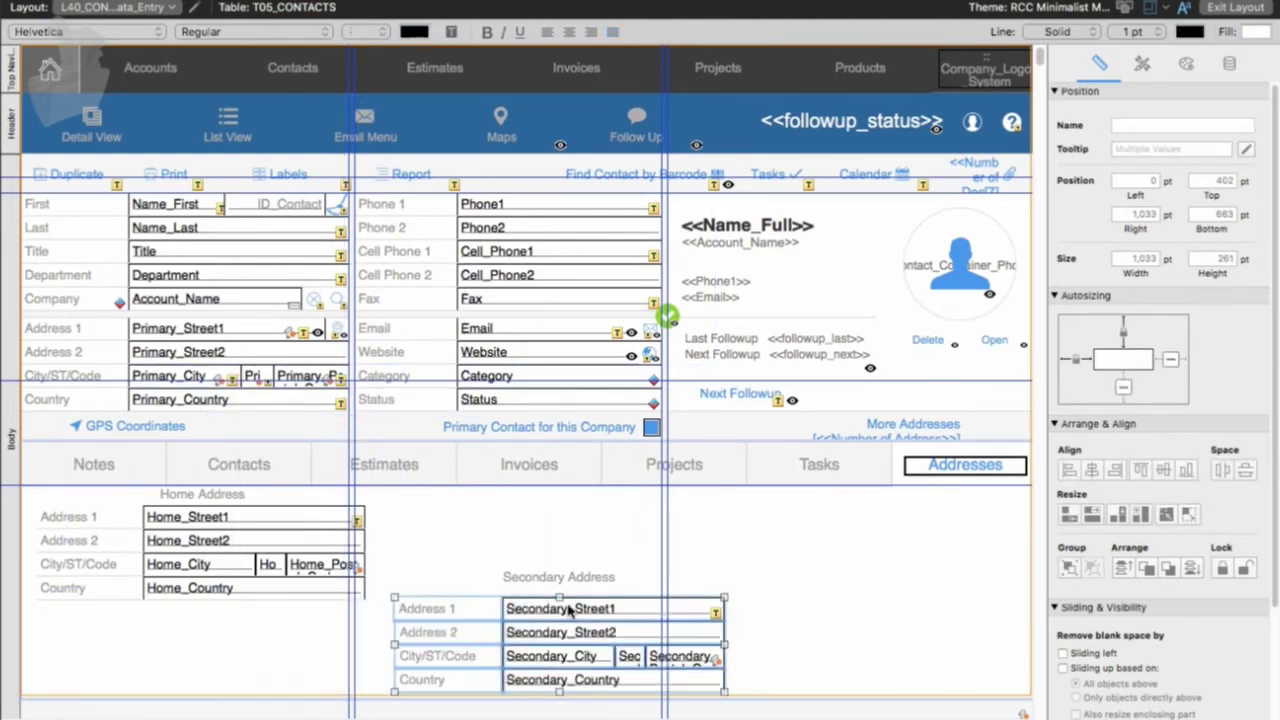
{"action": "left_click_drag", "start_coordinate": [545, 609], "coordinate": [340, 621]}
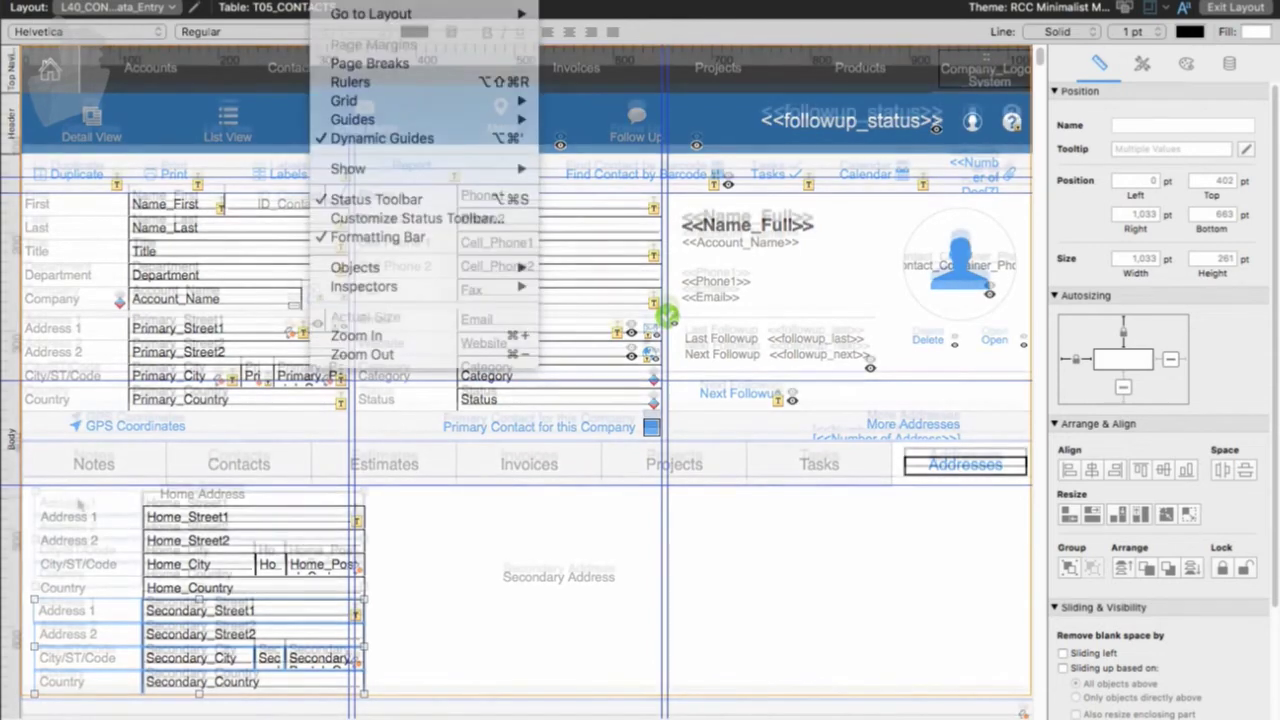
Show the rulers and place the Home Address and Secondary Address headings just above their own field groups
{"action": "left_click", "coordinate": [357, 63]}
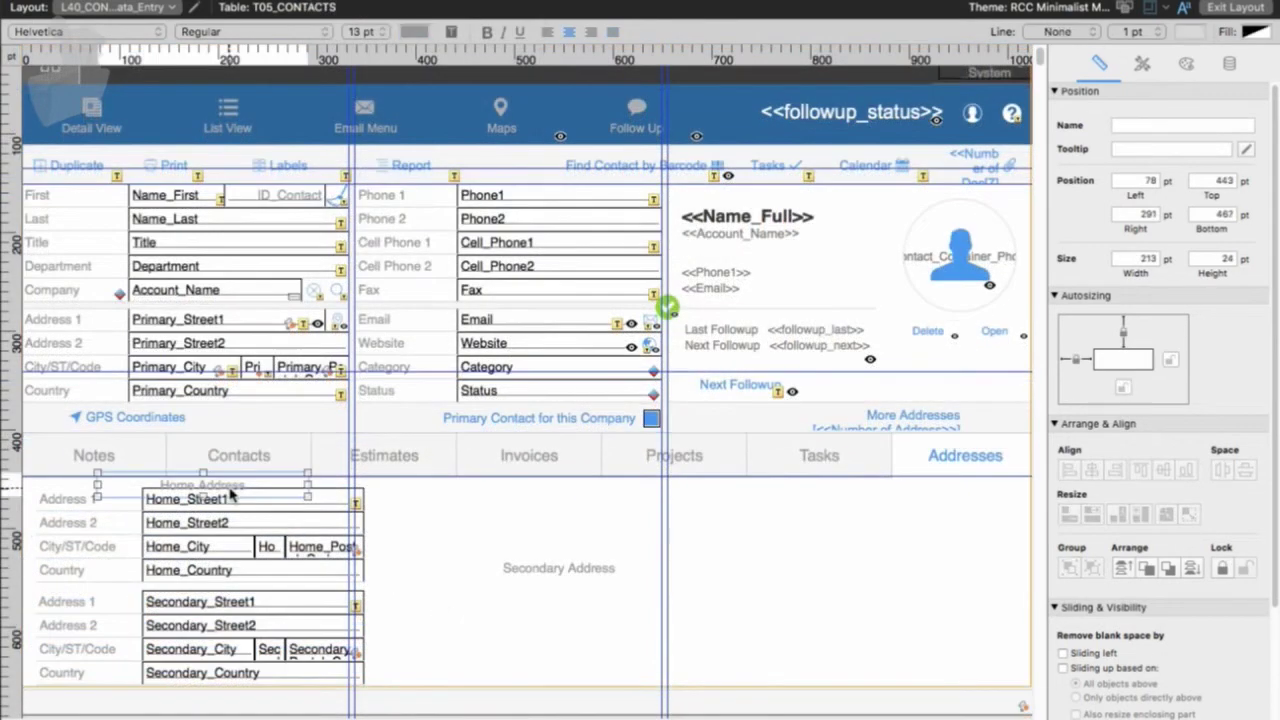
{"action": "left_click", "coordinate": [233, 488]}
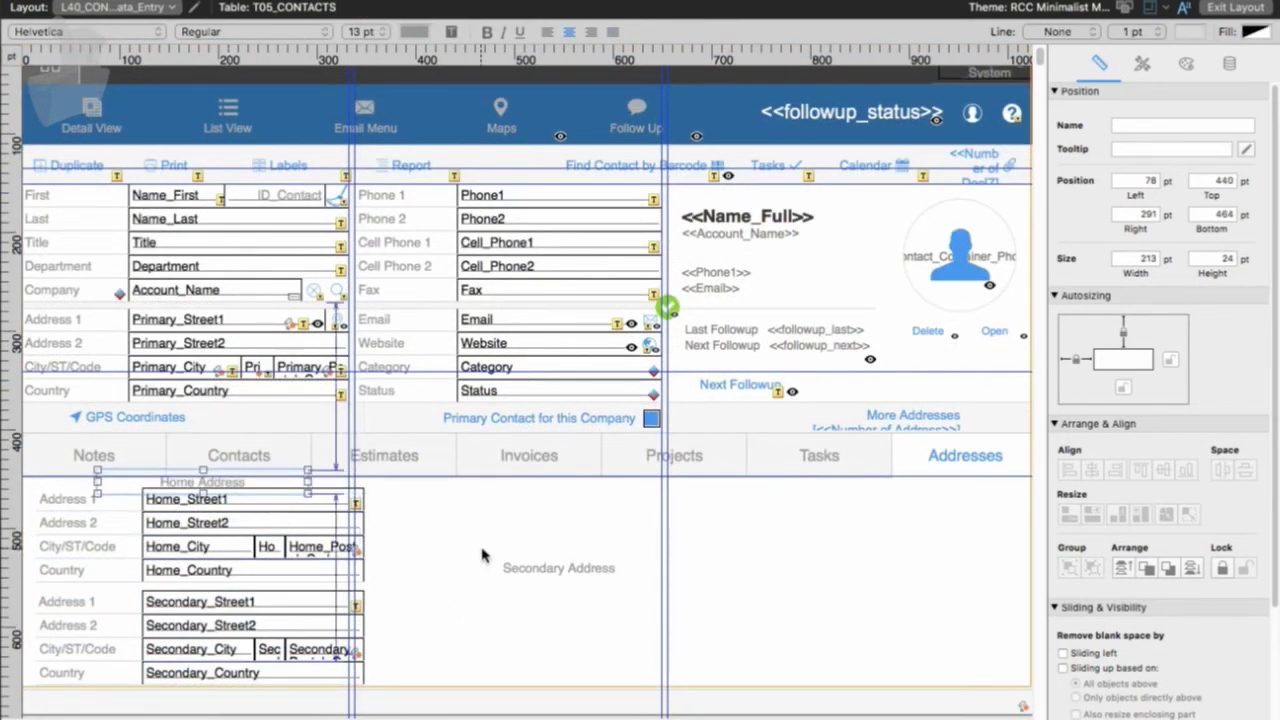
{"action": "left_click_drag", "start_coordinate": [505, 570], "coordinate": [205, 628]}
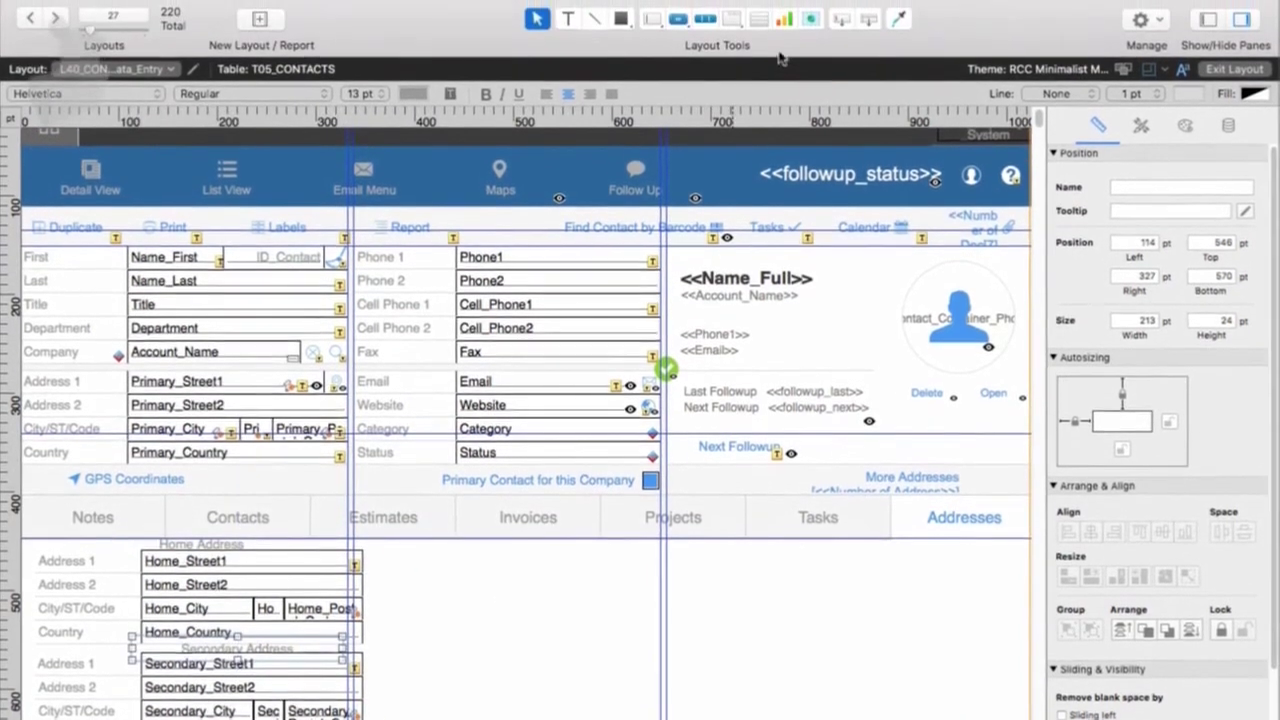
Place the annual revenue for organization field in the Addresses panel's free area and enlarge its label to about 197 by 20 pt
{"action": "left_click_drag", "start_coordinate": [650, 458], "coordinate": [661, 558]}
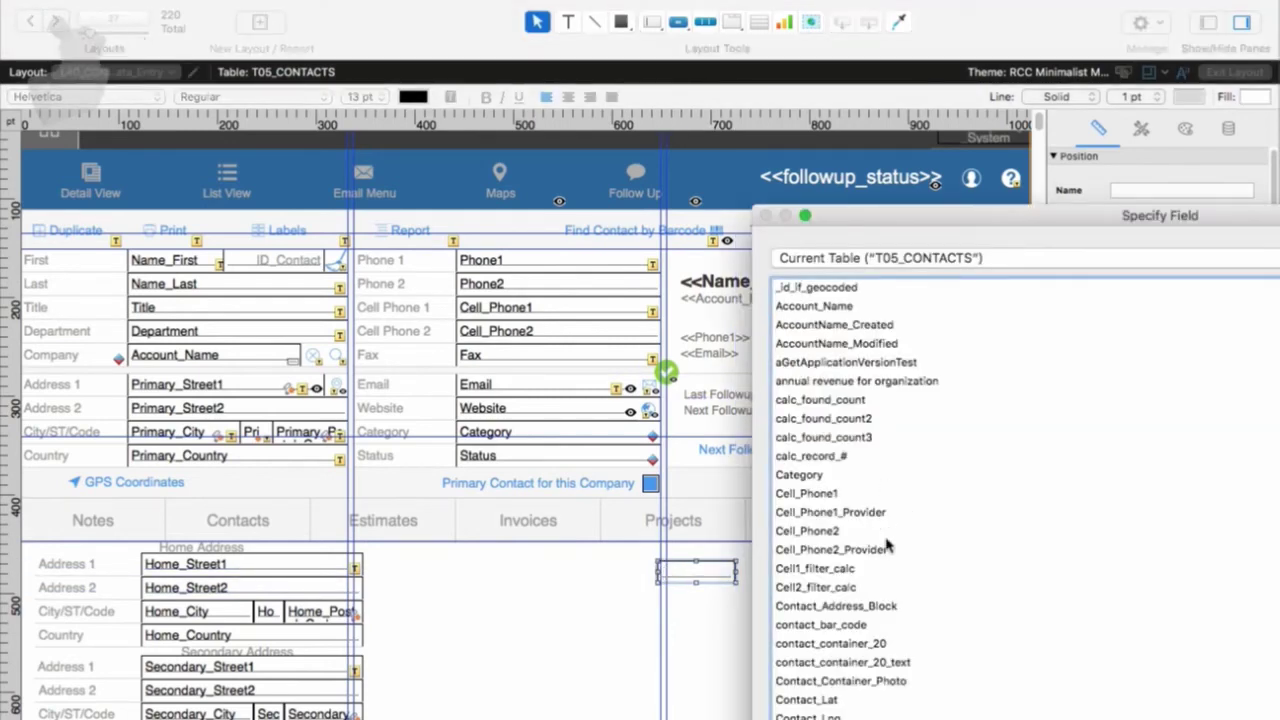
{"action": "left_click", "coordinate": [837, 388]}
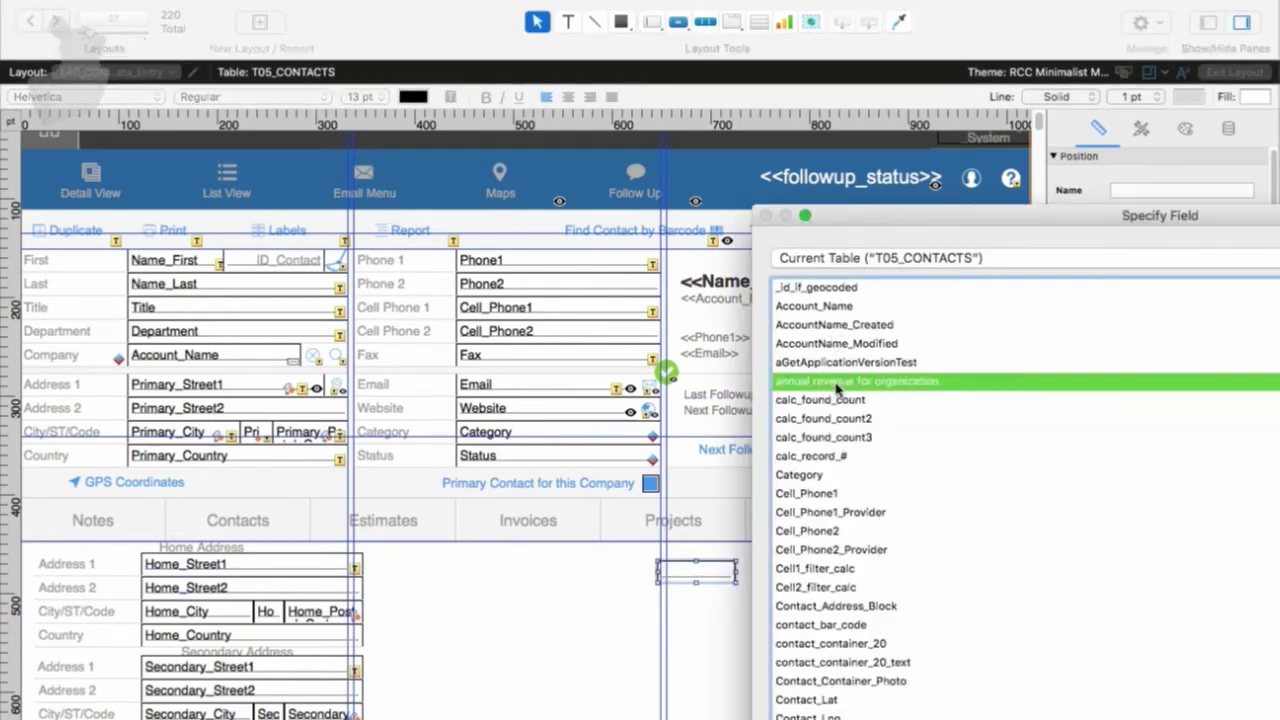
{"action": "double_click", "coordinate": [838, 389]}
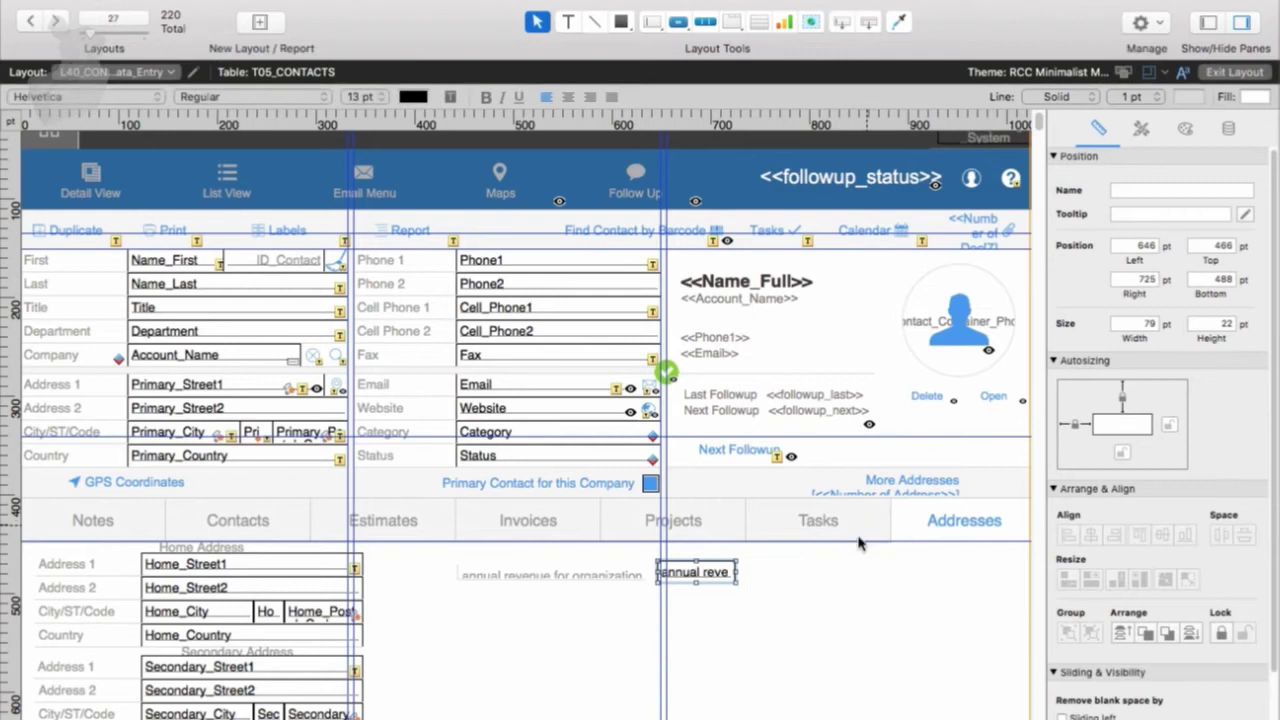
{"action": "left_click", "coordinate": [617, 578]}
{"action": "left_click_drag", "start_coordinate": [457, 566], "coordinate": [451, 561]}
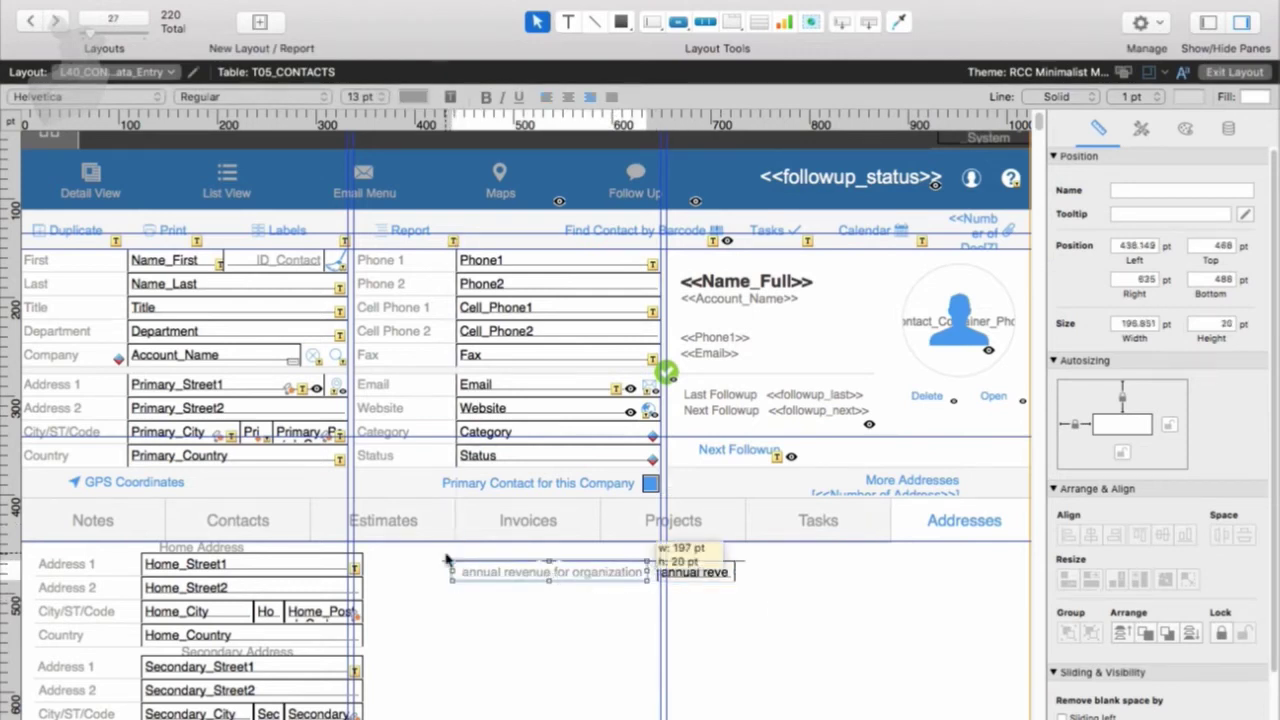
Place the number of employees field on the Addresses panel below the annual revenue field
{"action": "left_click", "coordinate": [843, 23]}
{"action": "left_click_drag", "start_coordinate": [737, 637], "coordinate": [660, 620]}
{"action": "scroll", "coordinate": [980, 615], "scroll_direction": "down", "scroll_amount": 15}
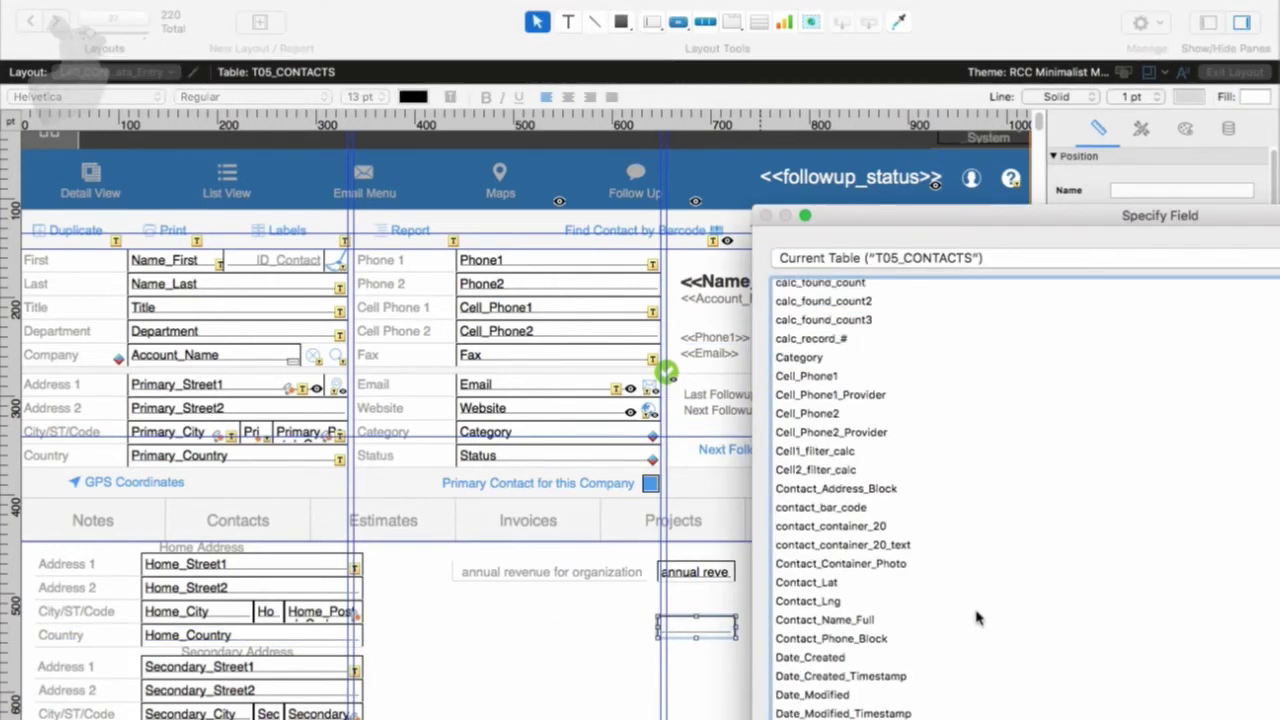
{"action": "scroll", "coordinate": [975, 618], "scroll_direction": "down", "scroll_amount": 15}
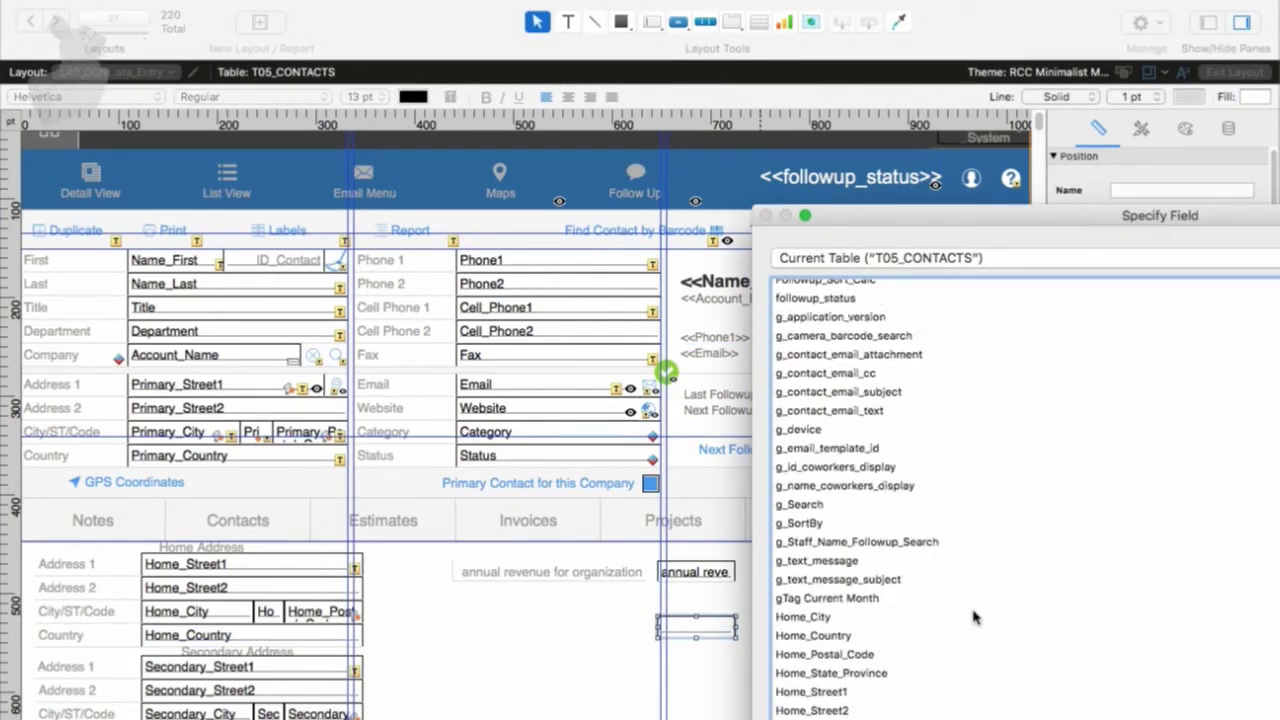
{"action": "scroll", "coordinate": [975, 618], "scroll_direction": "down", "scroll_amount": 15}
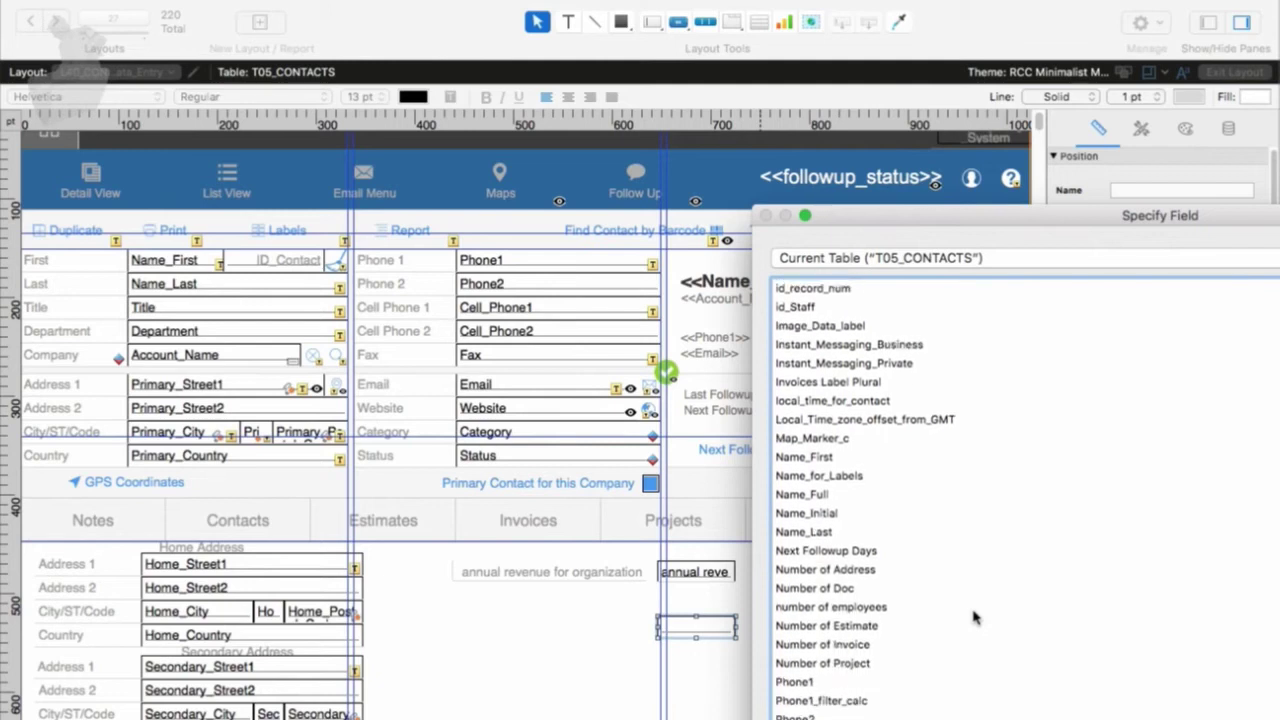
{"action": "scroll", "coordinate": [975, 618], "scroll_direction": "down", "scroll_amount": 1}
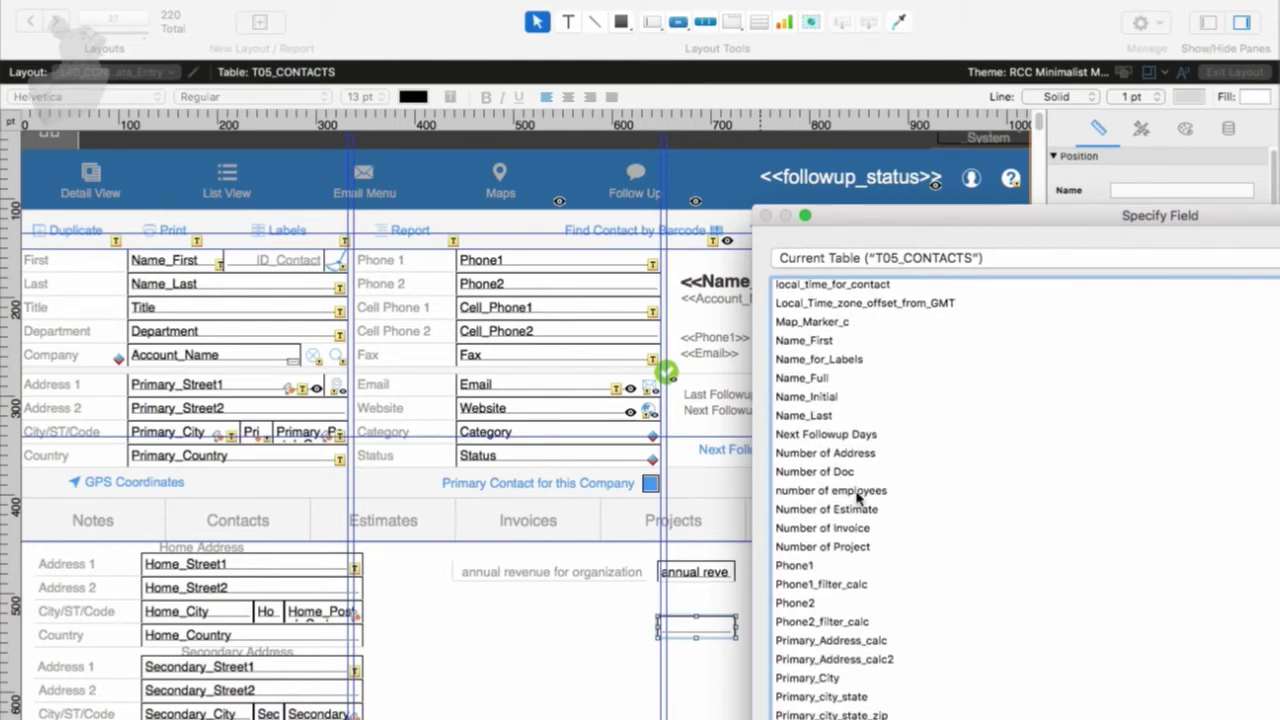
{"action": "double_click", "coordinate": [885, 475]}
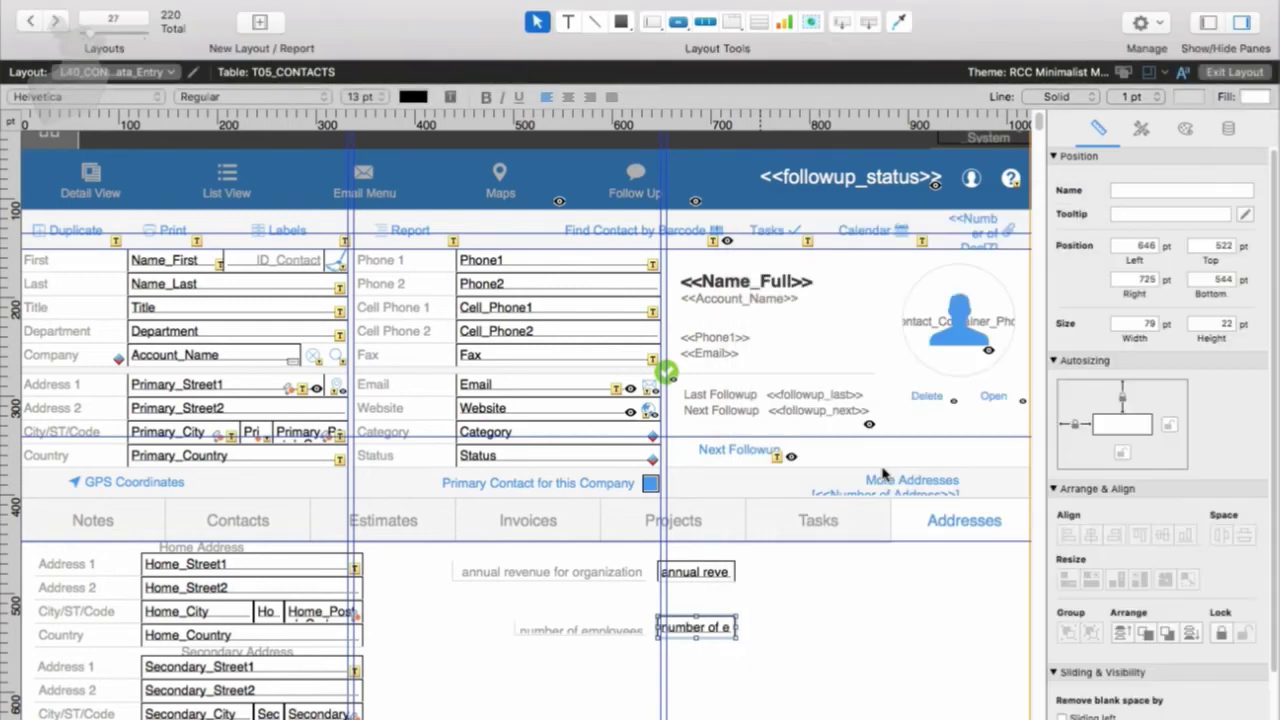
Move the number of employees field and label up closer to the annual revenue row, making the label about 21 pt high
{"action": "left_click", "coordinate": [580, 630], "text": "shift"}
{"action": "left_click_drag", "start_coordinate": [600, 630], "coordinate": [600, 614]}
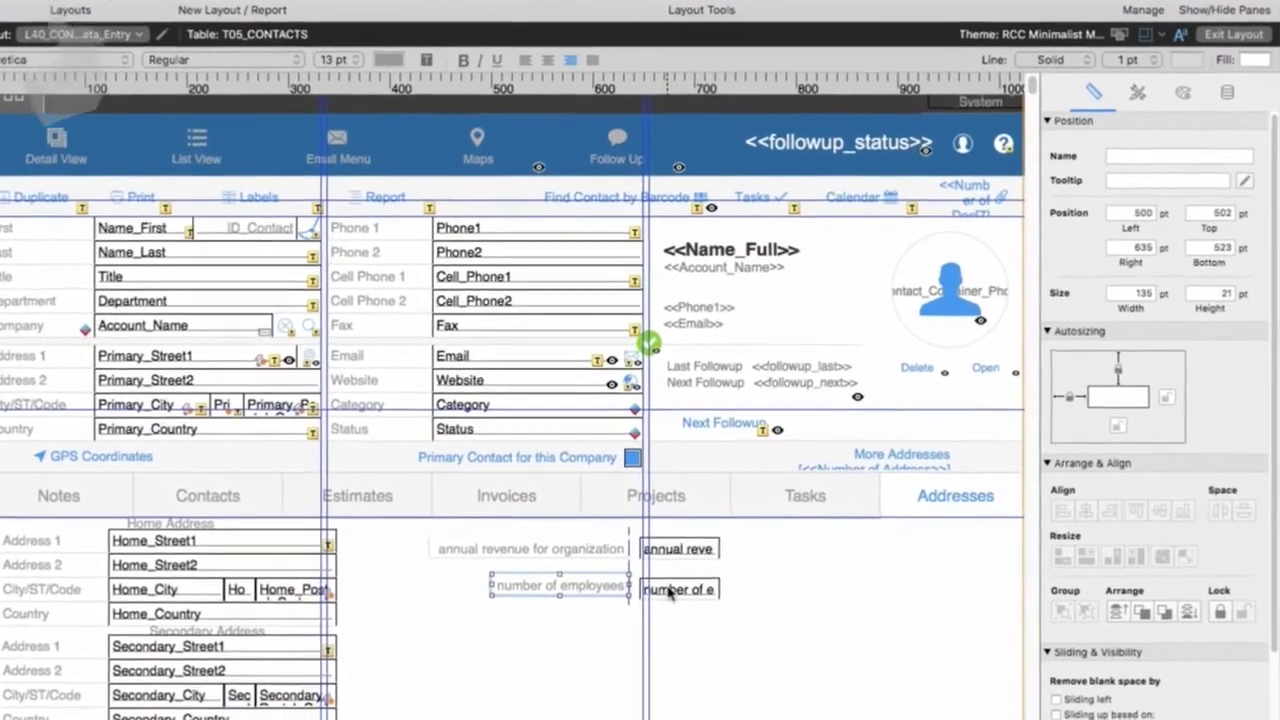
{"action": "left_click", "coordinate": [670, 590]}
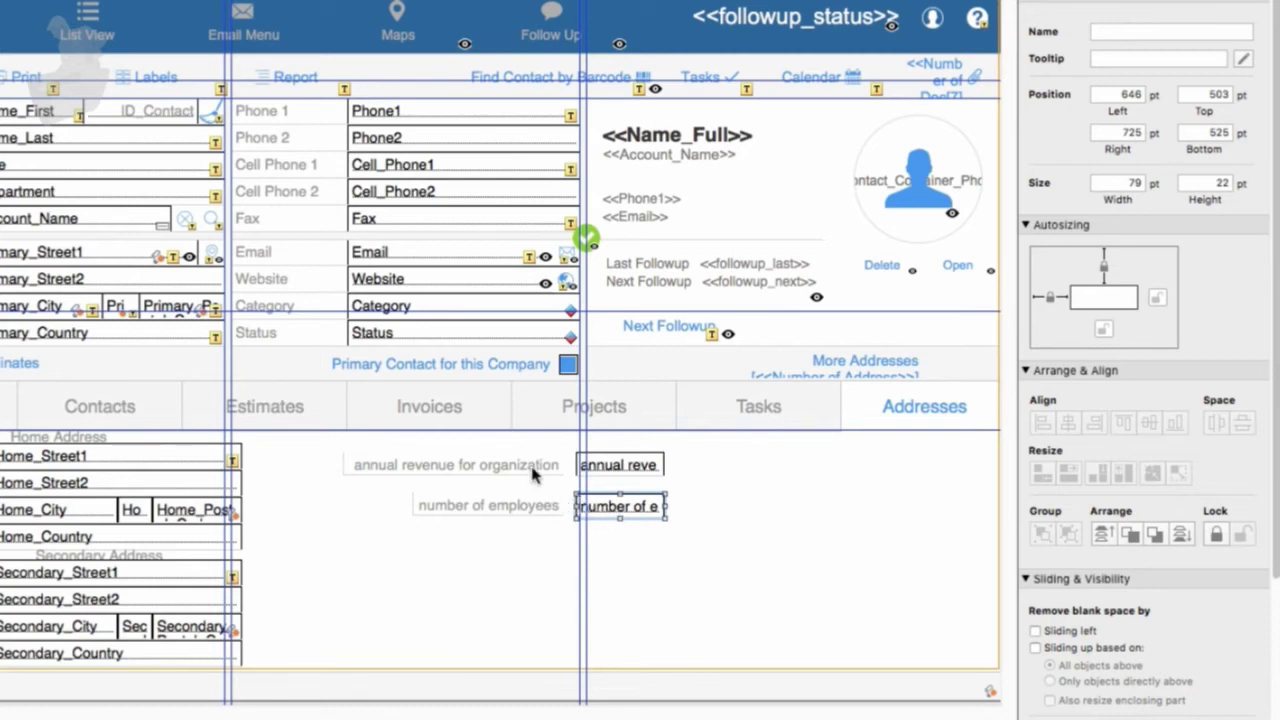
Format the annual revenue field as Currency with the $ symbol and a fixed number of 2 decimals
{"action": "left_click", "coordinate": [622, 476]}
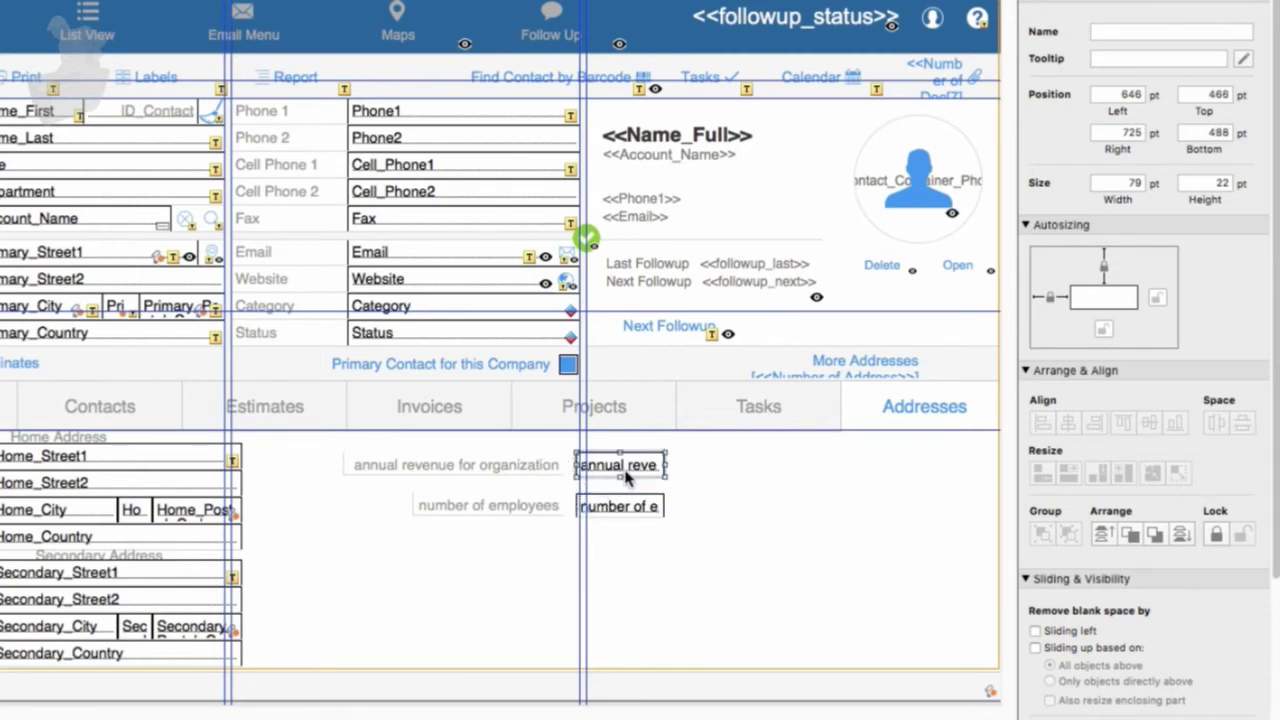
{"action": "left_click", "coordinate": [1235, 3]}
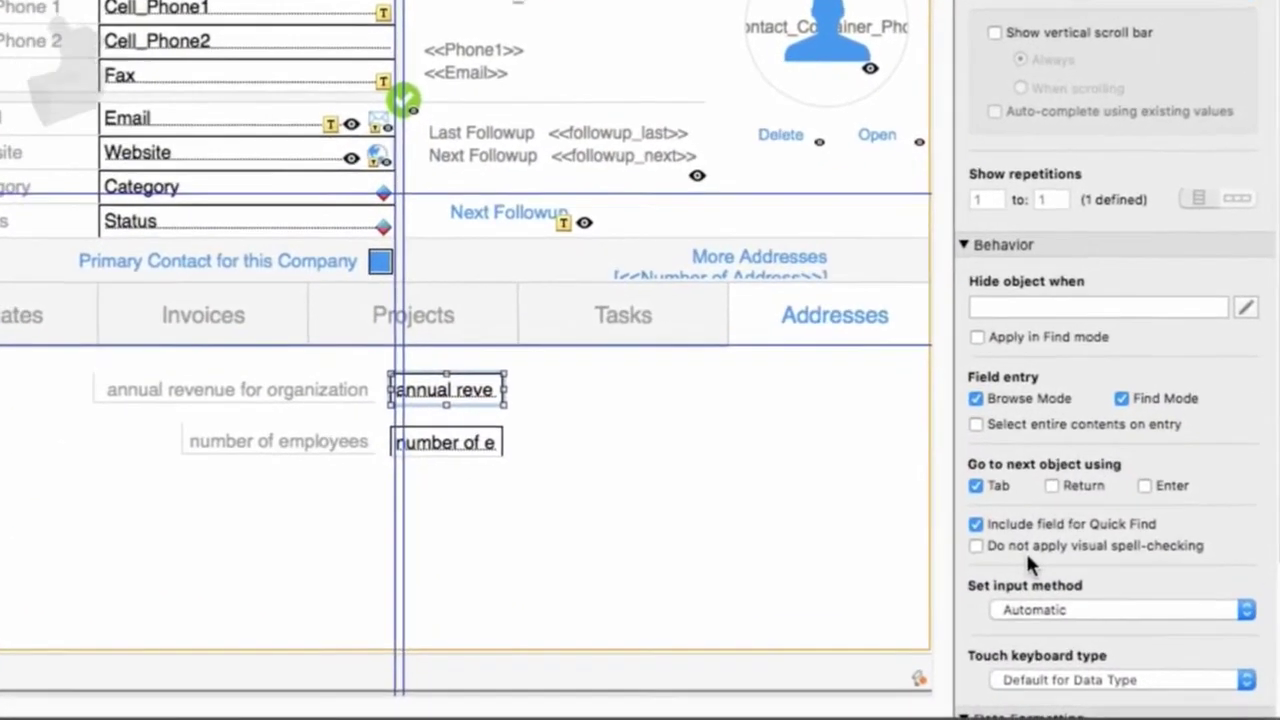
{"action": "scroll", "coordinate": [1016, 543], "scroll_direction": "down", "scroll_amount": 5}
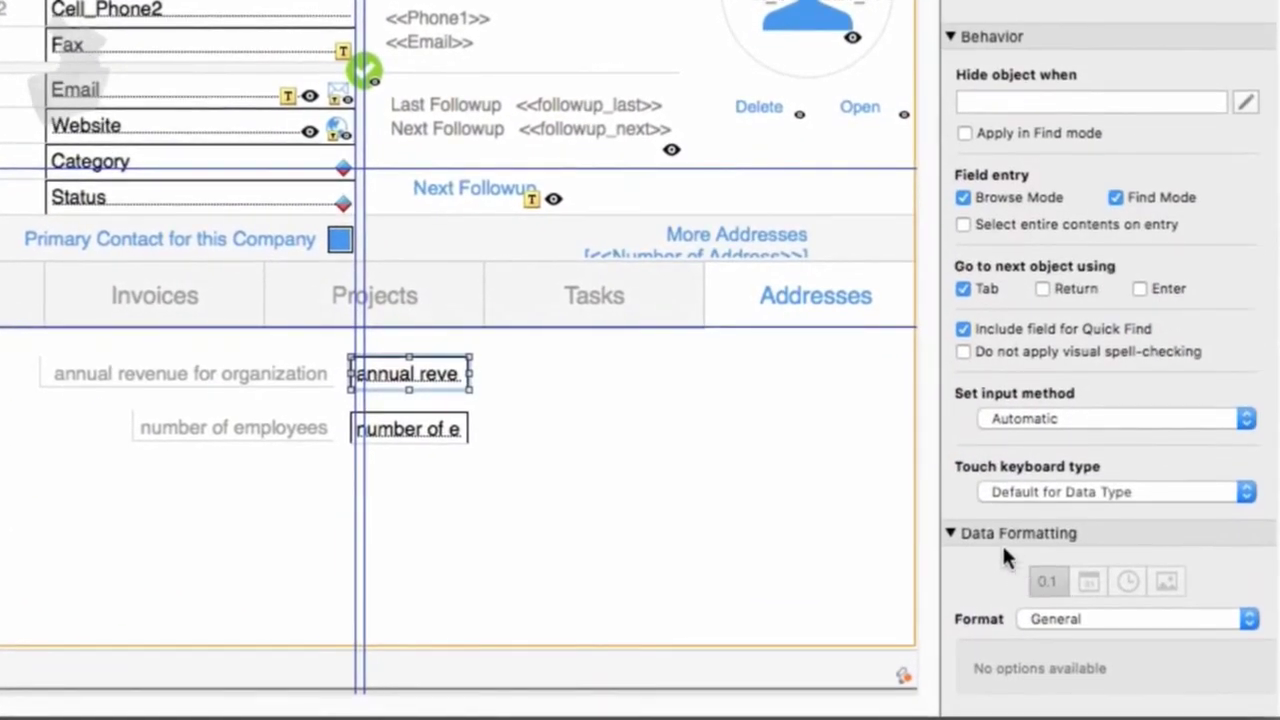
{"action": "left_click", "coordinate": [1119, 616]}
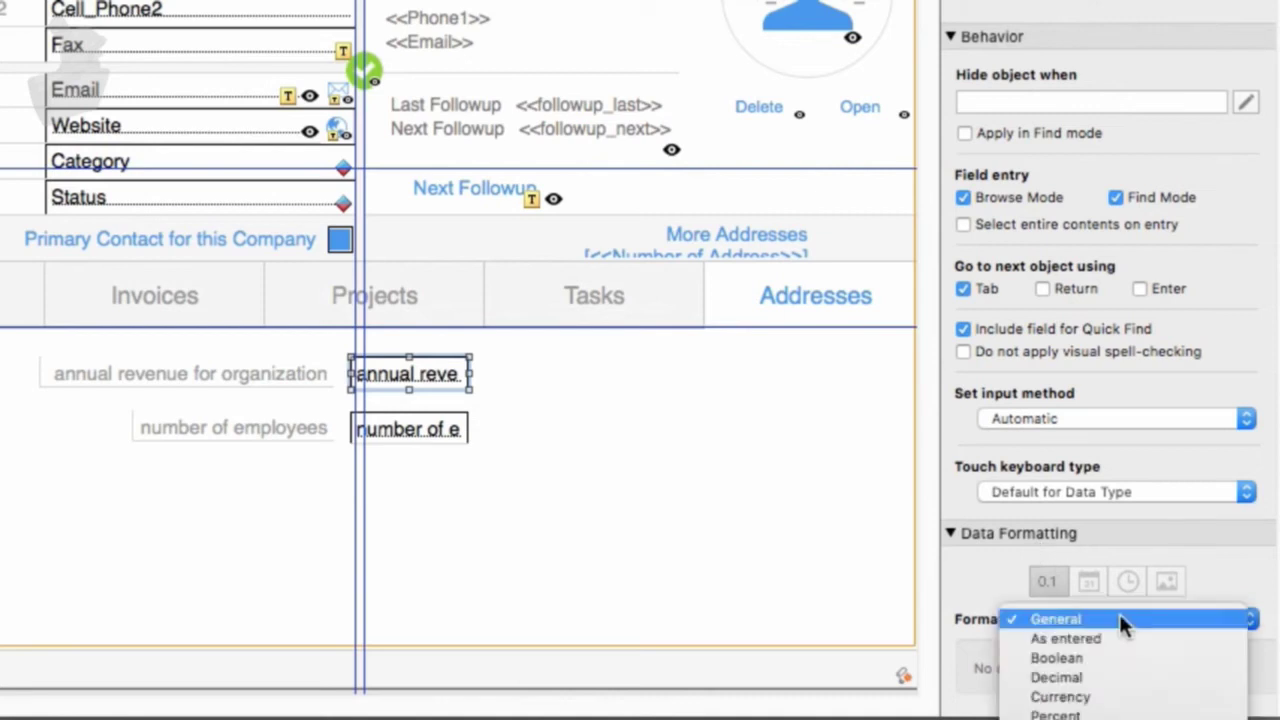
{"action": "left_click", "coordinate": [1148, 700]}
{"action": "scroll", "coordinate": [1093, 537], "scroll_direction": "down", "scroll_amount": 8}
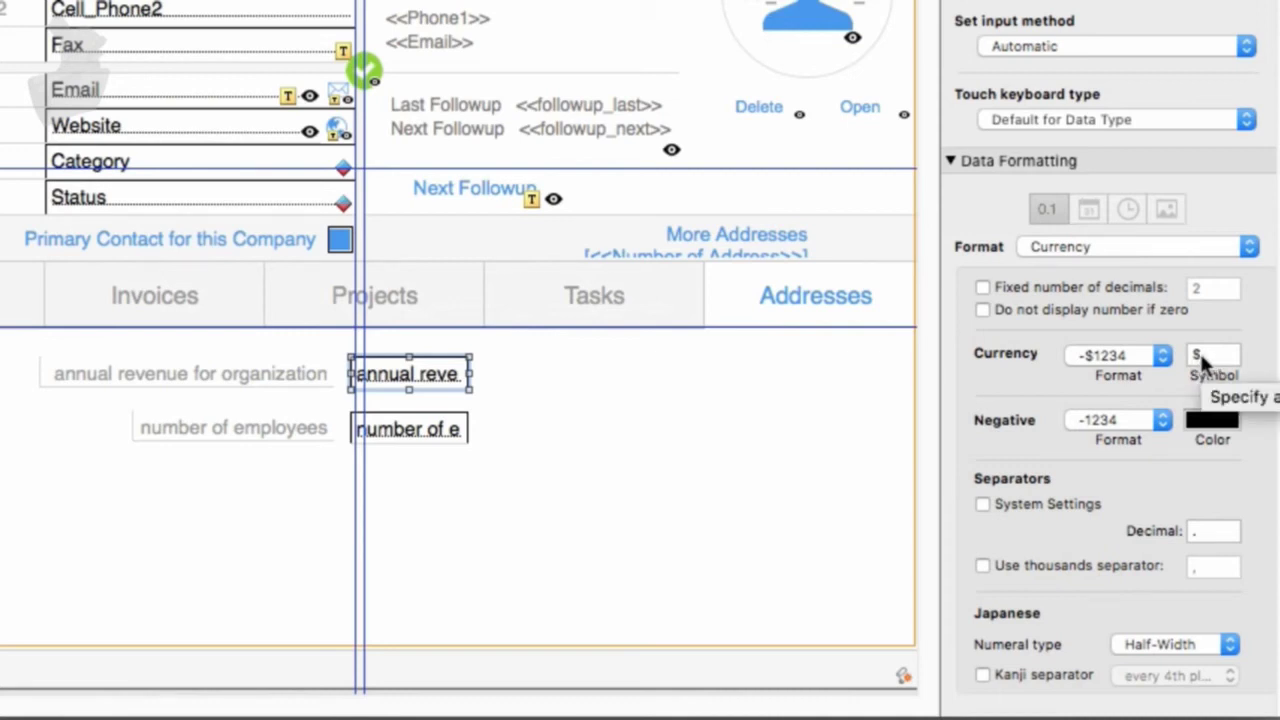
{"action": "left_click", "coordinate": [984, 287]}
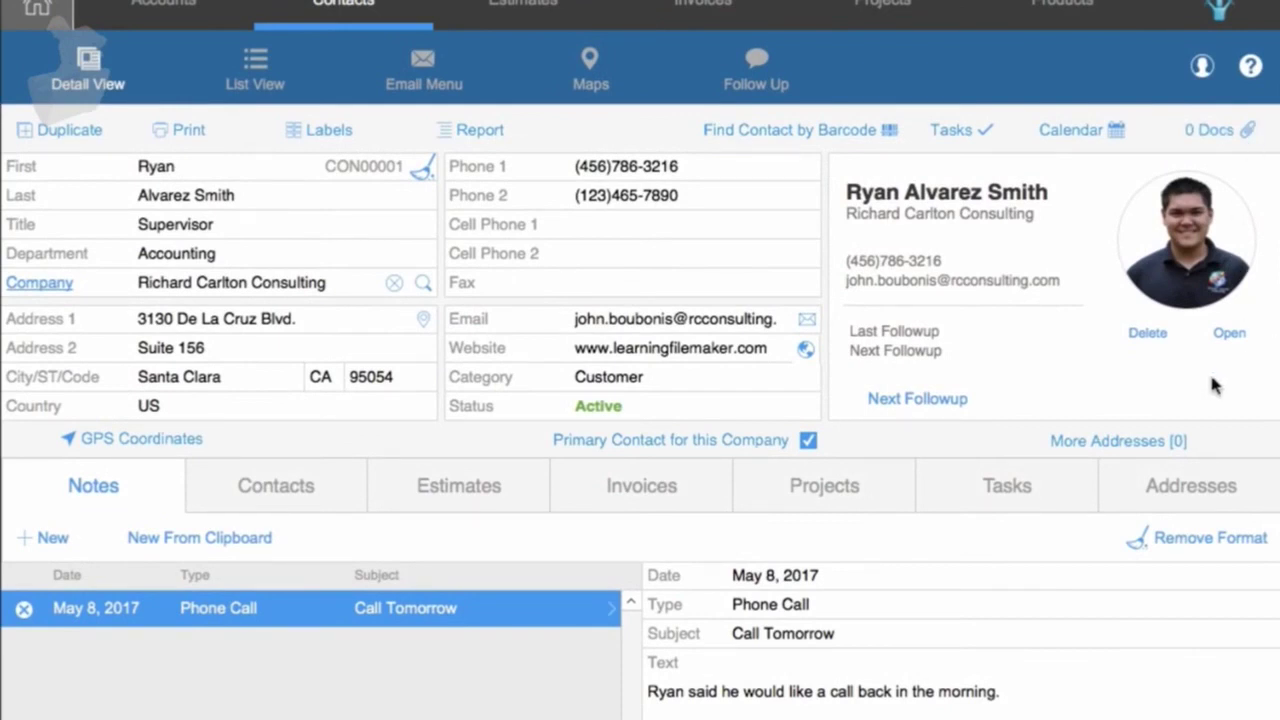
Test the new fields in Browse mode by entering 1234 as the annual revenue on the contact's Addresses panel
{"action": "left_click", "coordinate": [1188, 485]}
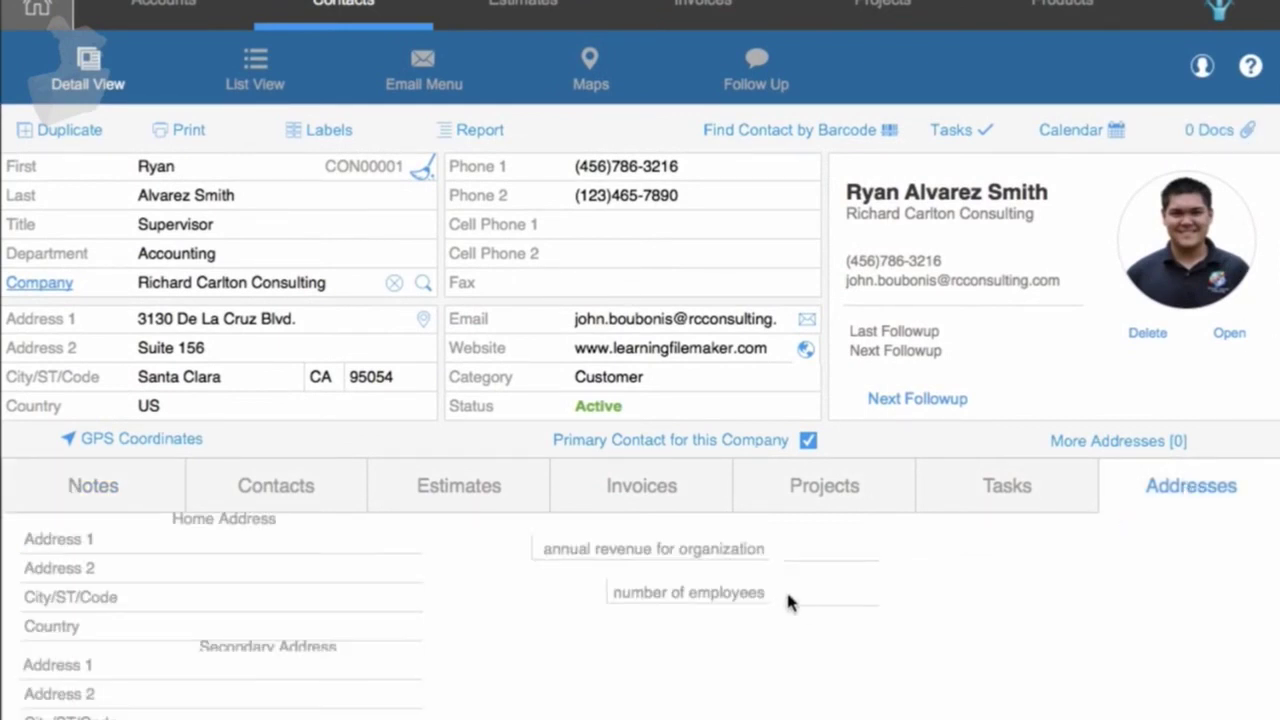
{"action": "left_click", "coordinate": [801, 552]}
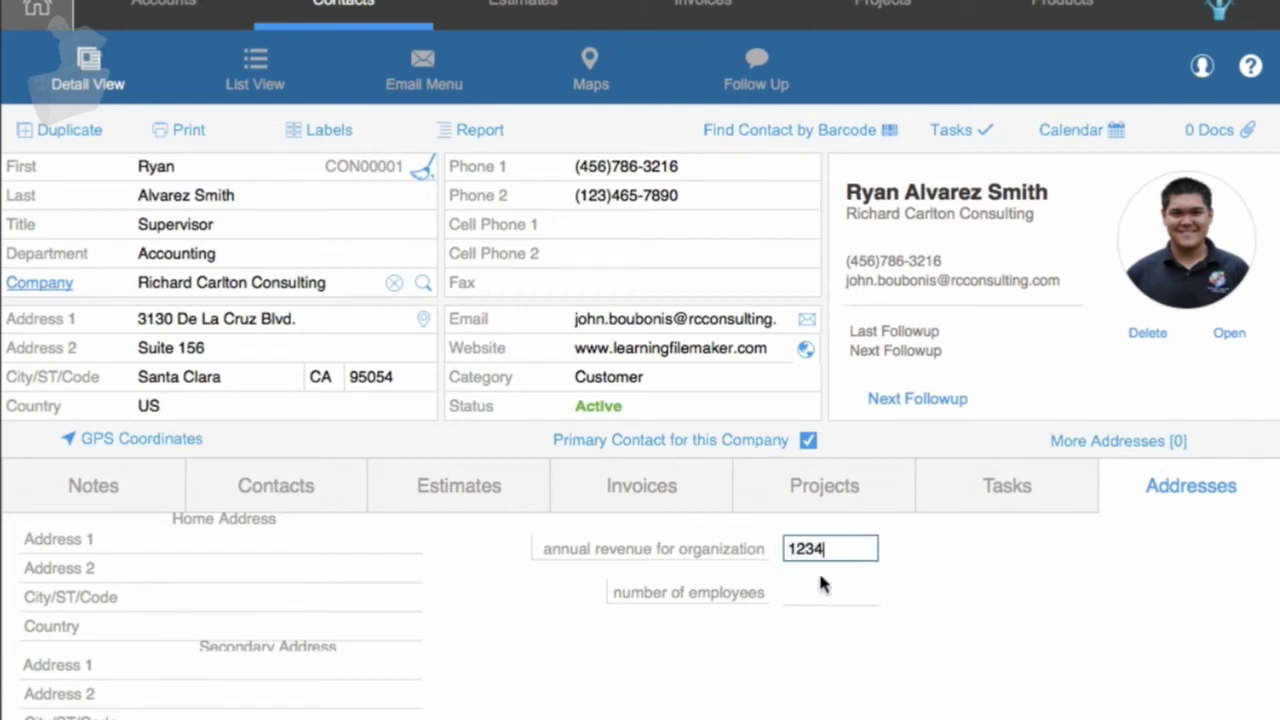
{"action": "left_click", "coordinate": [917, 575]}
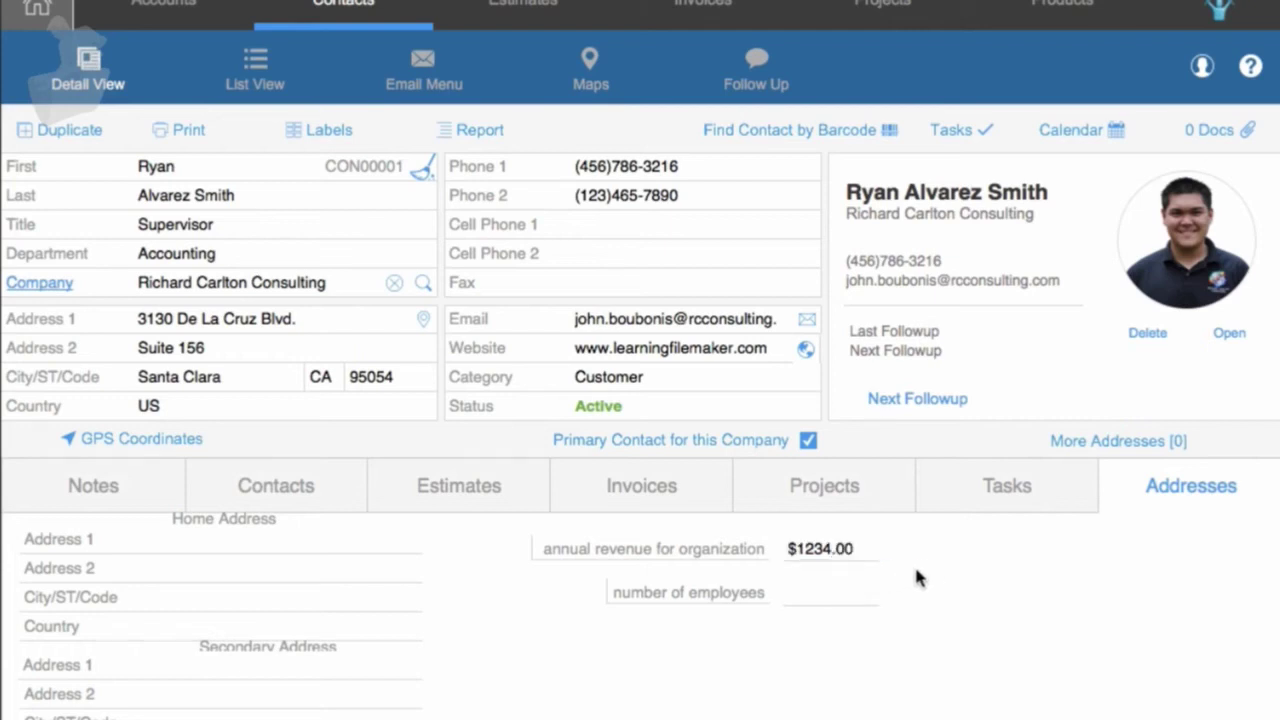
{"action": "left_click", "coordinate": [812, 594]}
{"action": "left_click", "coordinate": [812, 654]}
{"action": "left_click", "coordinate": [828, 551]}
{"action": "type", "text": "3"}
{"action": "left_click", "coordinate": [960, 598]}
Return to Layout mode and set the text size of the annual revenue and number of employees fields to 18 pt
{"action": "key", "text": "super+l"}
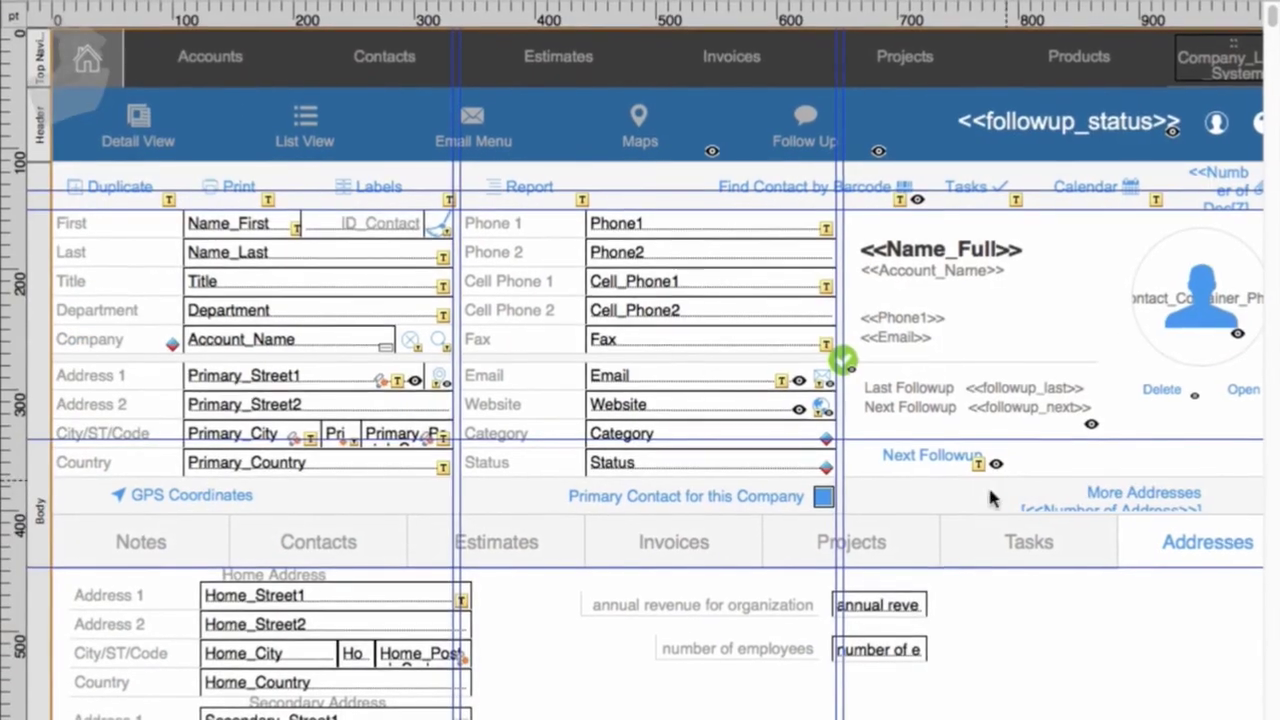
{"action": "left_click", "coordinate": [880, 605]}
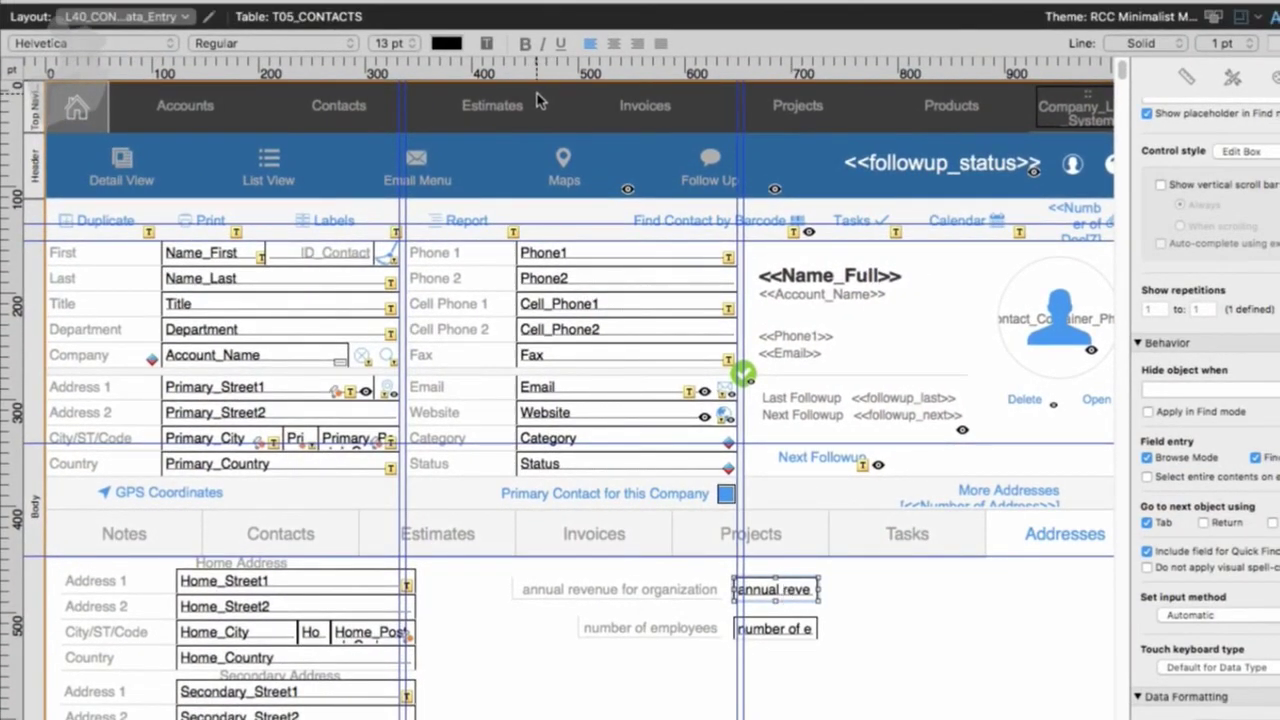
{"action": "left_click", "coordinate": [390, 43]}
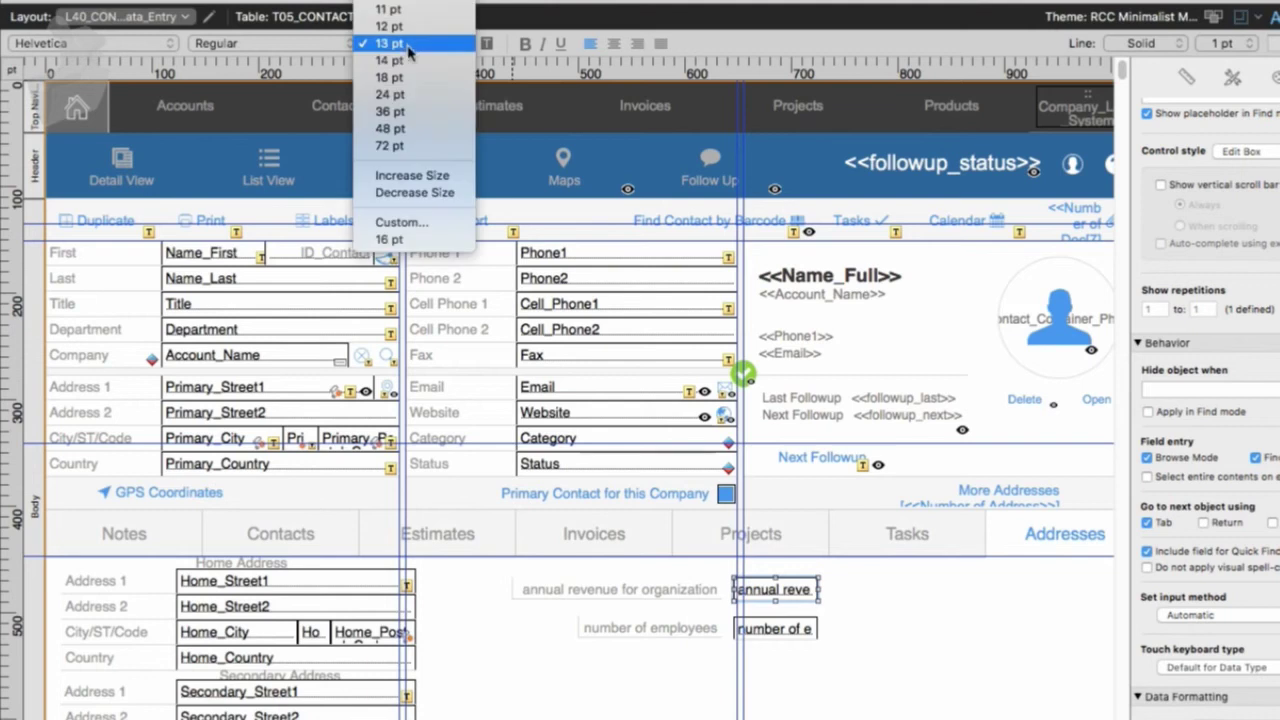
{"action": "left_click", "coordinate": [400, 77]}
{"action": "left_click", "coordinate": [775, 629]}
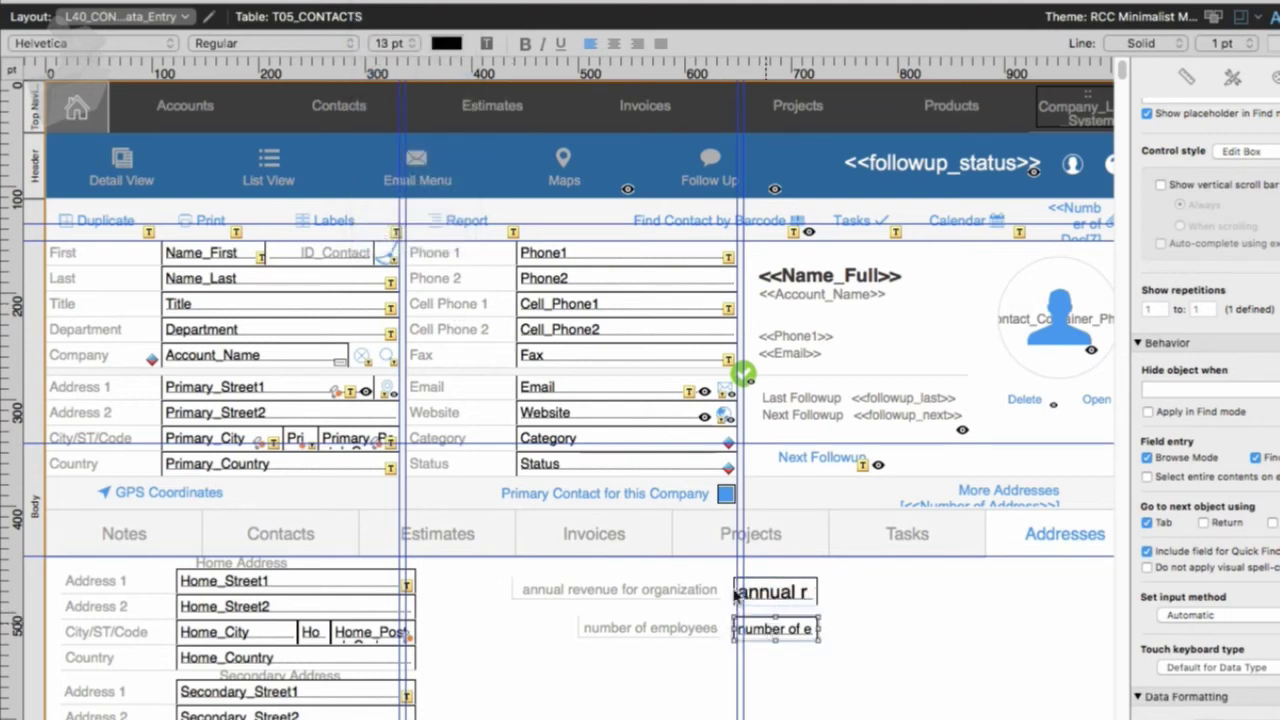
{"action": "left_click", "coordinate": [390, 43]}
{"action": "left_click", "coordinate": [390, 77]}
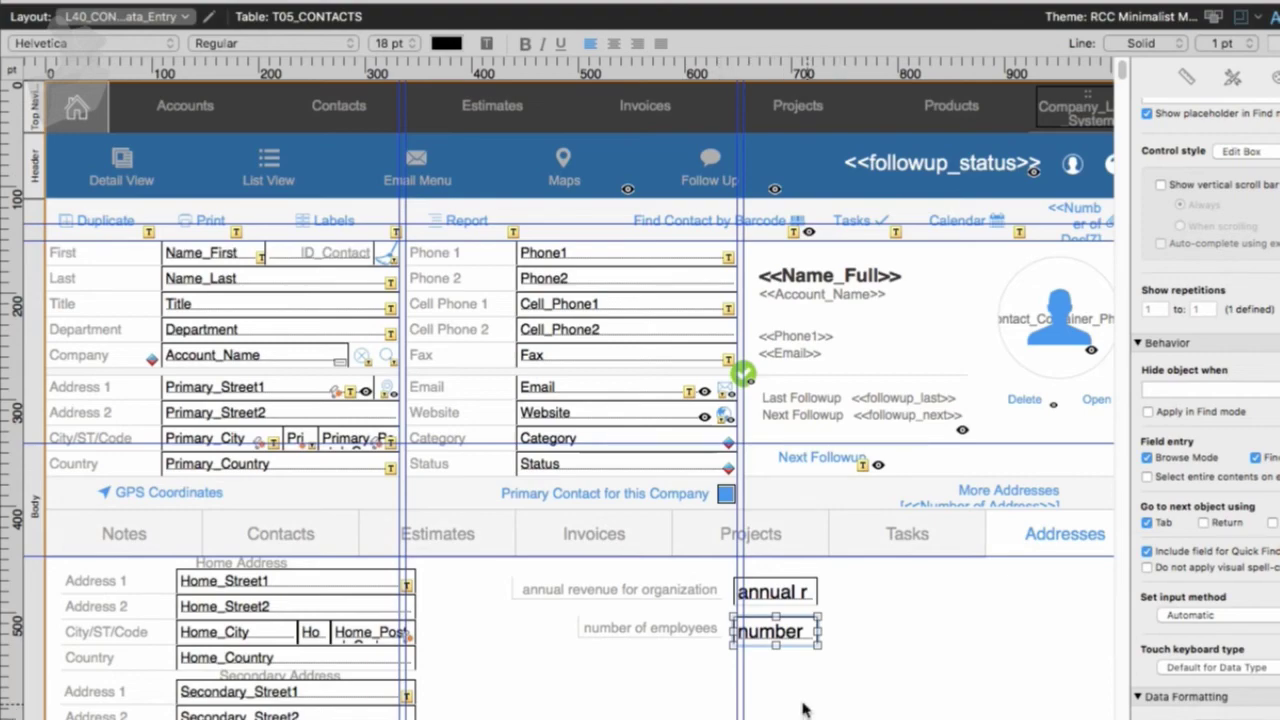
Turn on the comma thousands separator in the annual revenue field's Currency format
{"action": "left_click", "coordinate": [772, 600]}
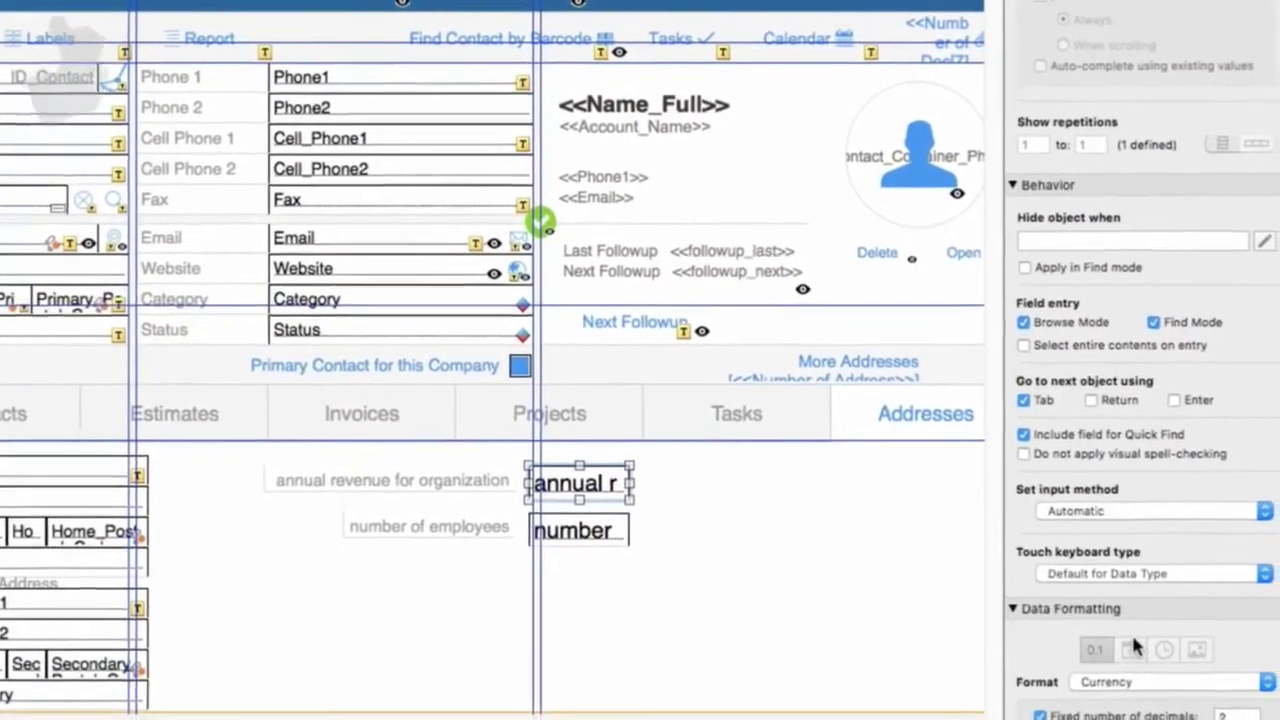
{"action": "scroll", "coordinate": [1172, 639], "scroll_direction": "down", "scroll_amount": 5}
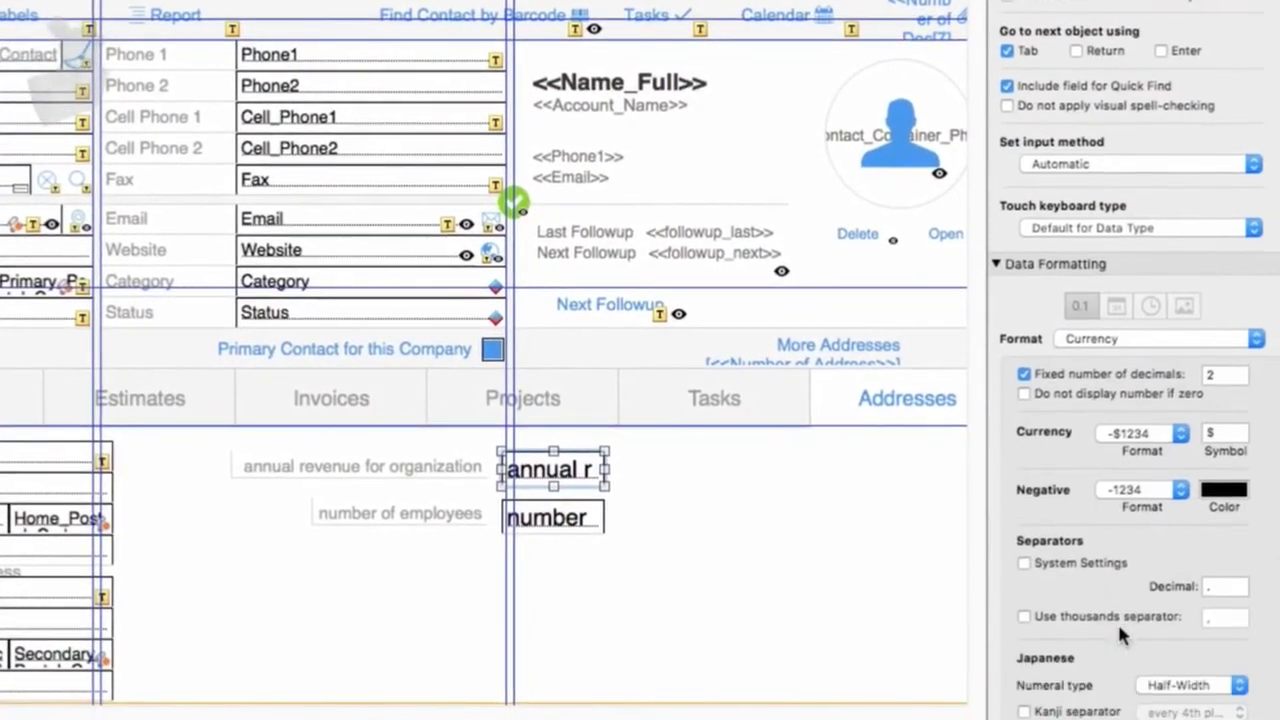
{"action": "left_click", "coordinate": [1023, 606]}
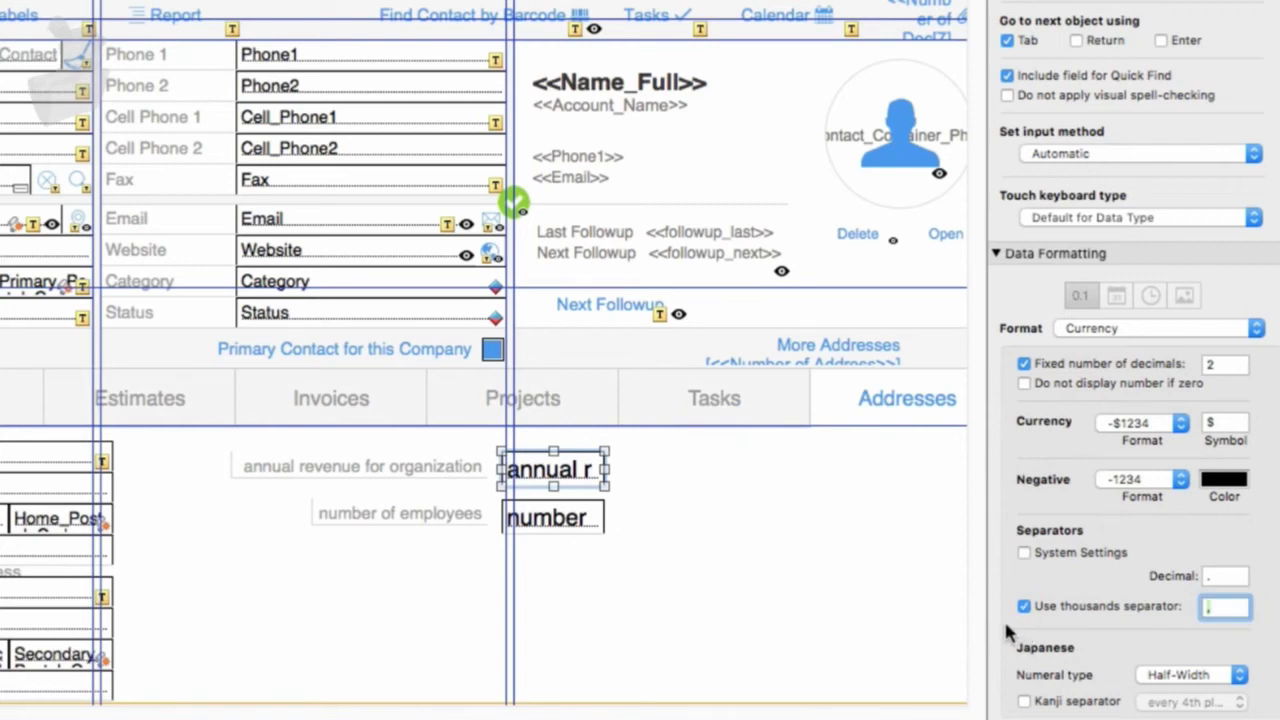
Widen the annual revenue and number of employees fields together and reduce their text size
{"action": "left_click", "coordinate": [598, 520], "text": "shift"}
{"action": "left_click_drag", "start_coordinate": [603, 532], "coordinate": [743, 530]}
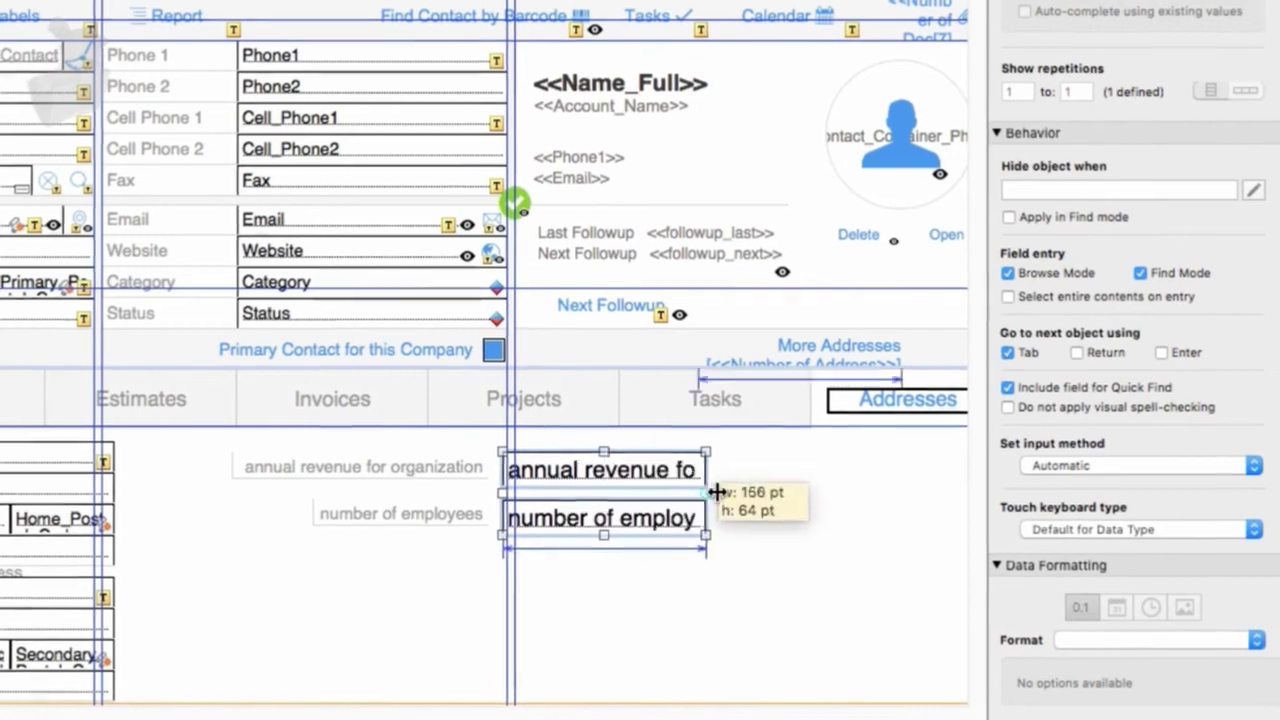
{"action": "left_click", "coordinate": [422, 145]}
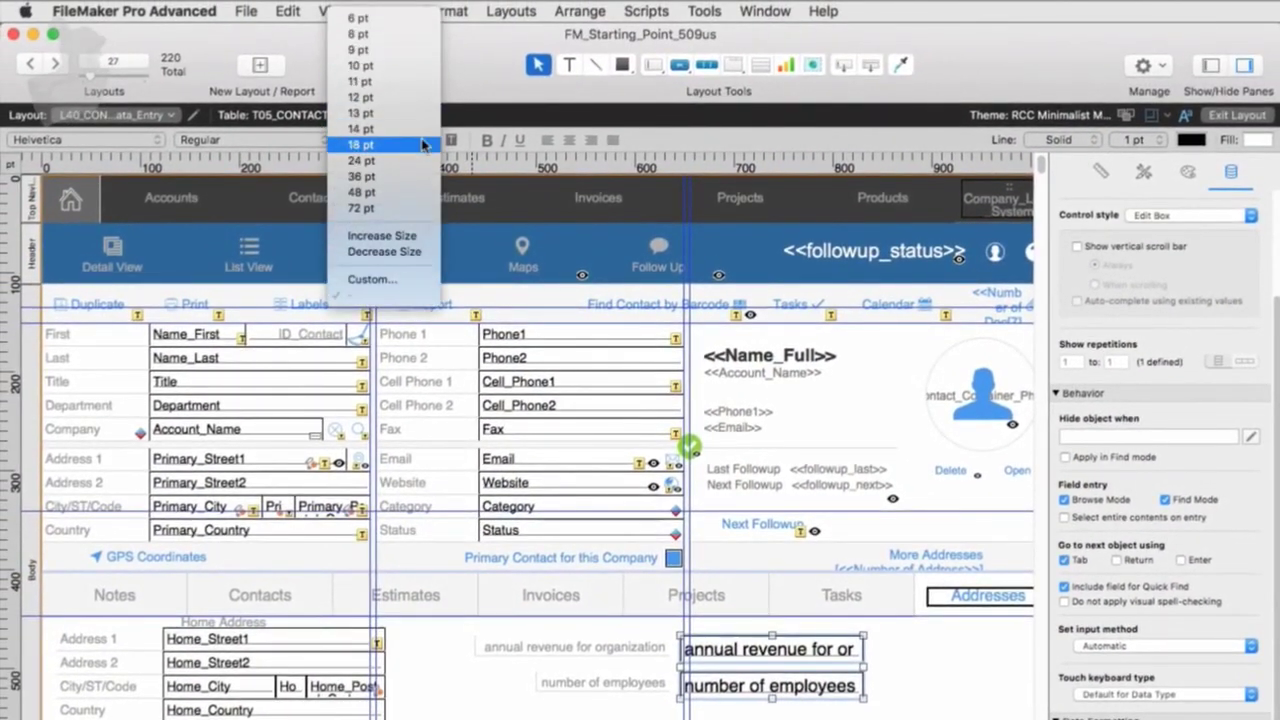
{"action": "left_click", "coordinate": [422, 145]}
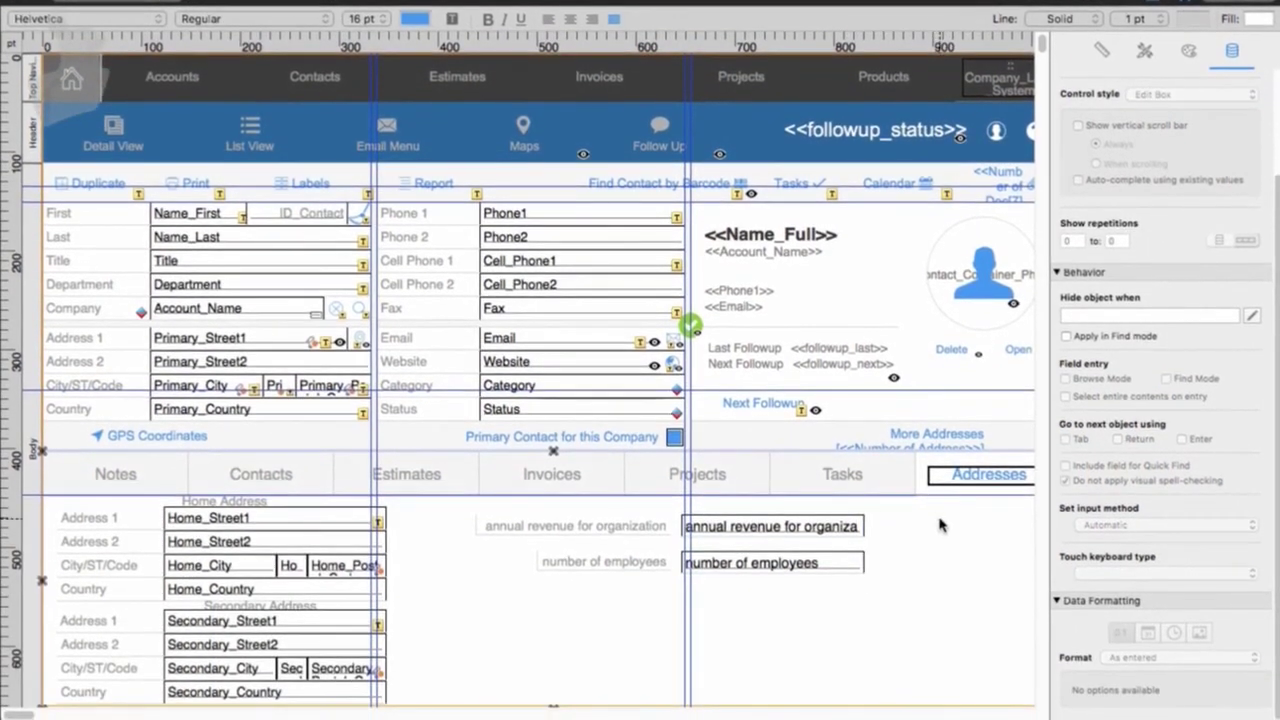
{"action": "double_click", "coordinate": [940, 548]}
{"action": "left_click_drag", "start_coordinate": [942, 486], "coordinate": [756, 325]}
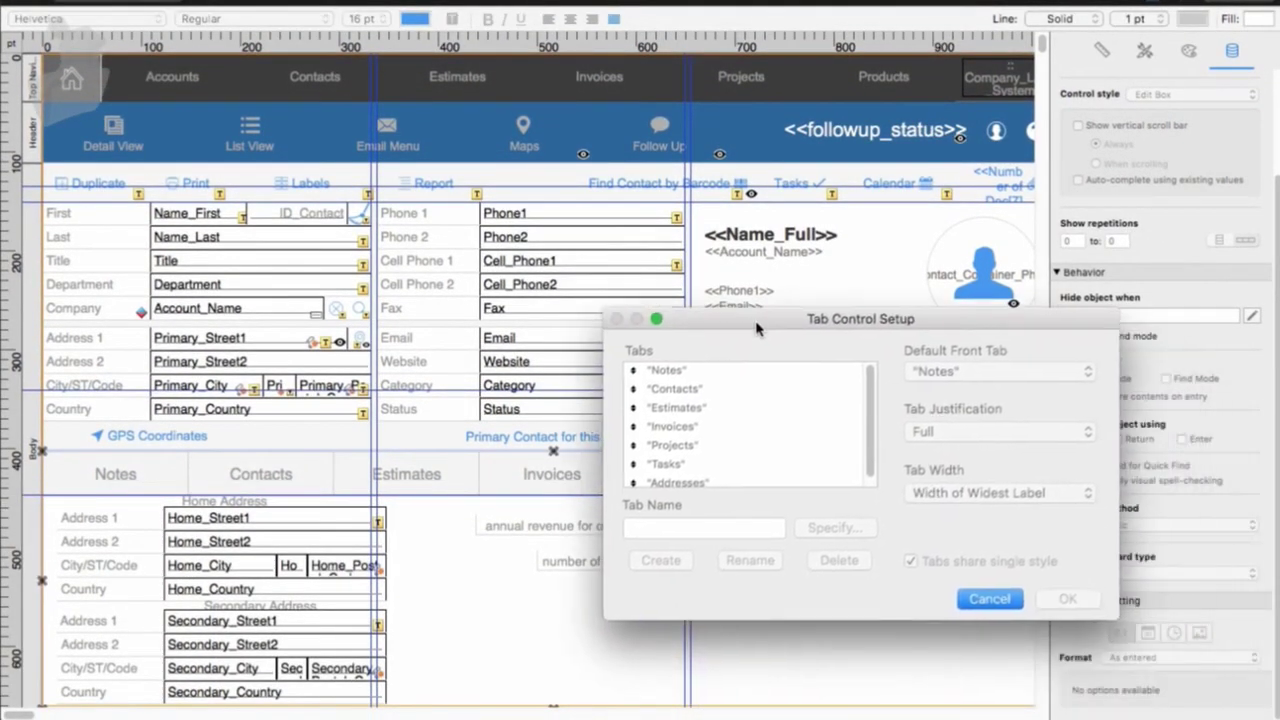
{"action": "left_click", "coordinate": [983, 598]}
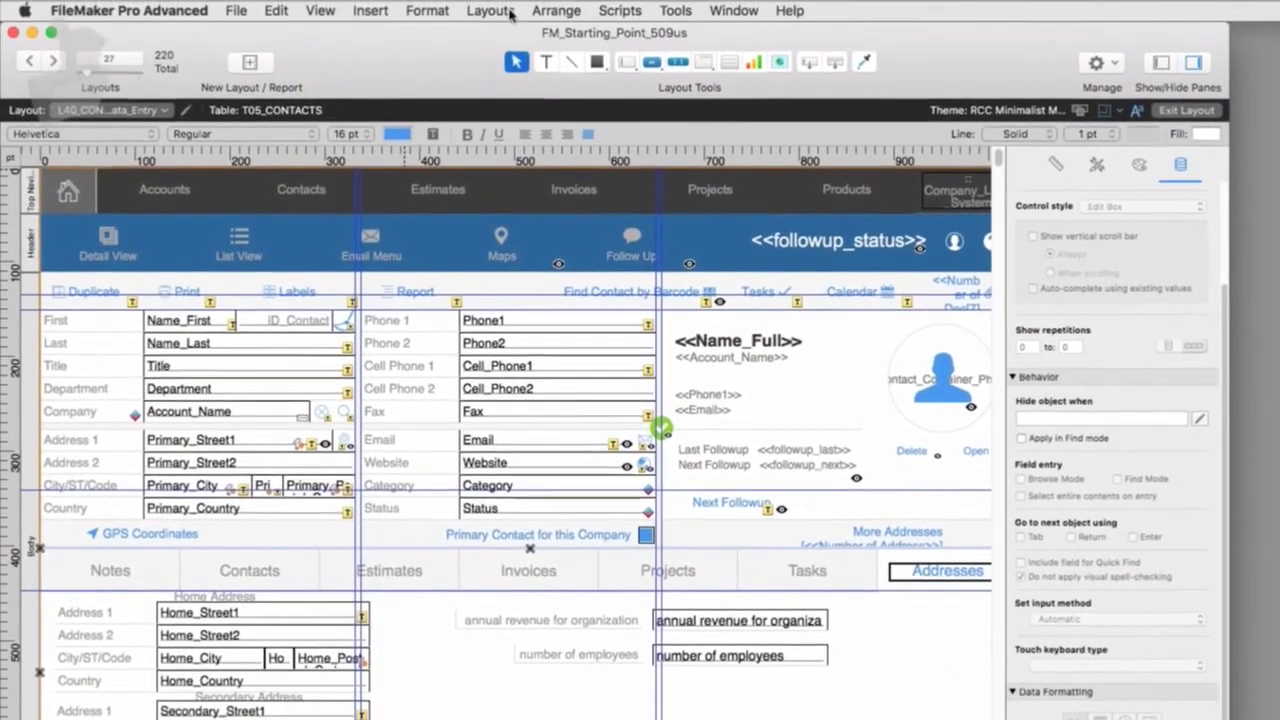
Unlock the tab control containing the Addresses panel and open its Tab Control Setup
{"action": "left_click", "coordinate": [556, 10]}
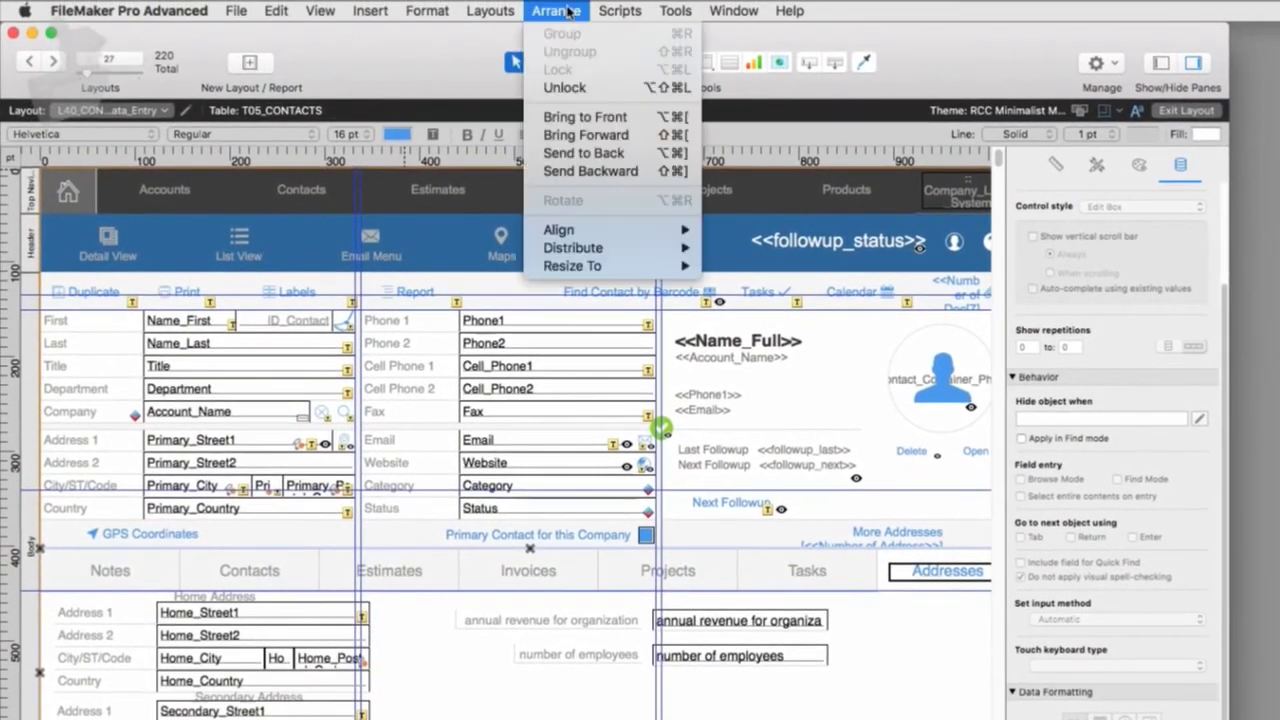
{"action": "left_click", "coordinate": [564, 87]}
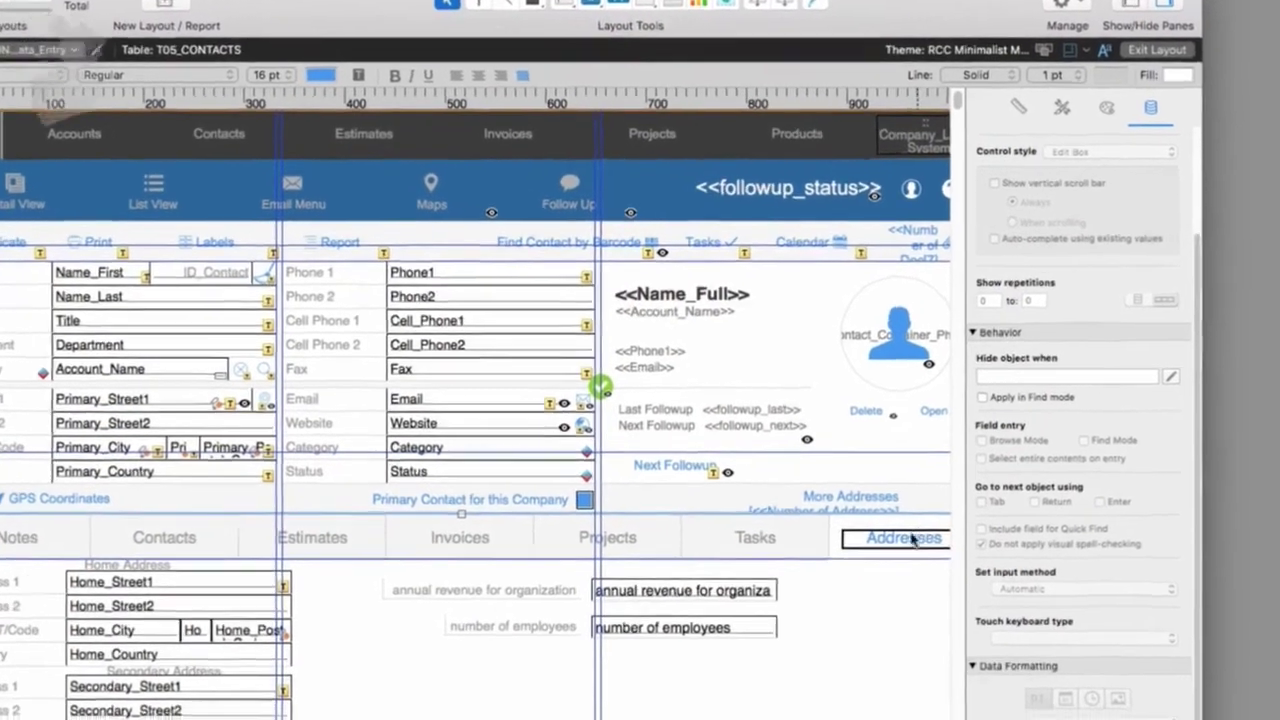
{"action": "double_click", "coordinate": [912, 540]}
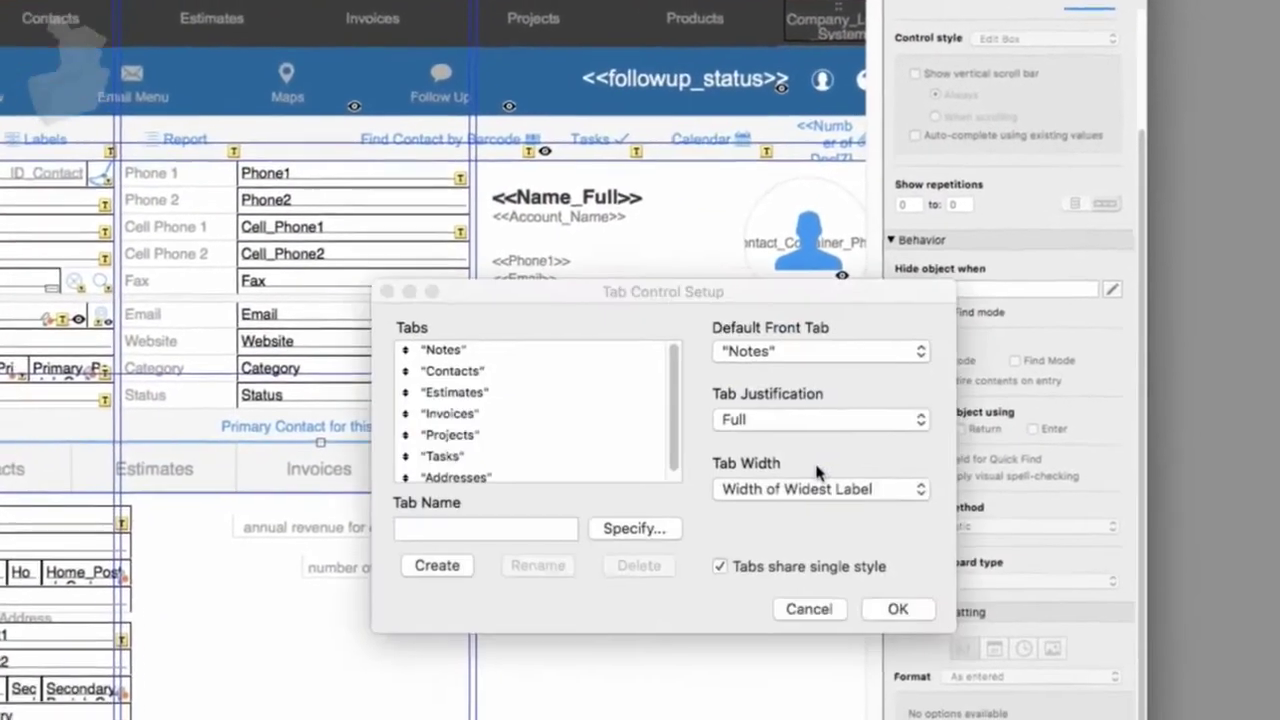
Rename the "Addresses" tab as "Misc Info"
{"action": "scroll", "coordinate": [385, 425], "scroll_direction": "down", "scroll_amount": 1}
{"action": "left_click", "coordinate": [385, 428]}
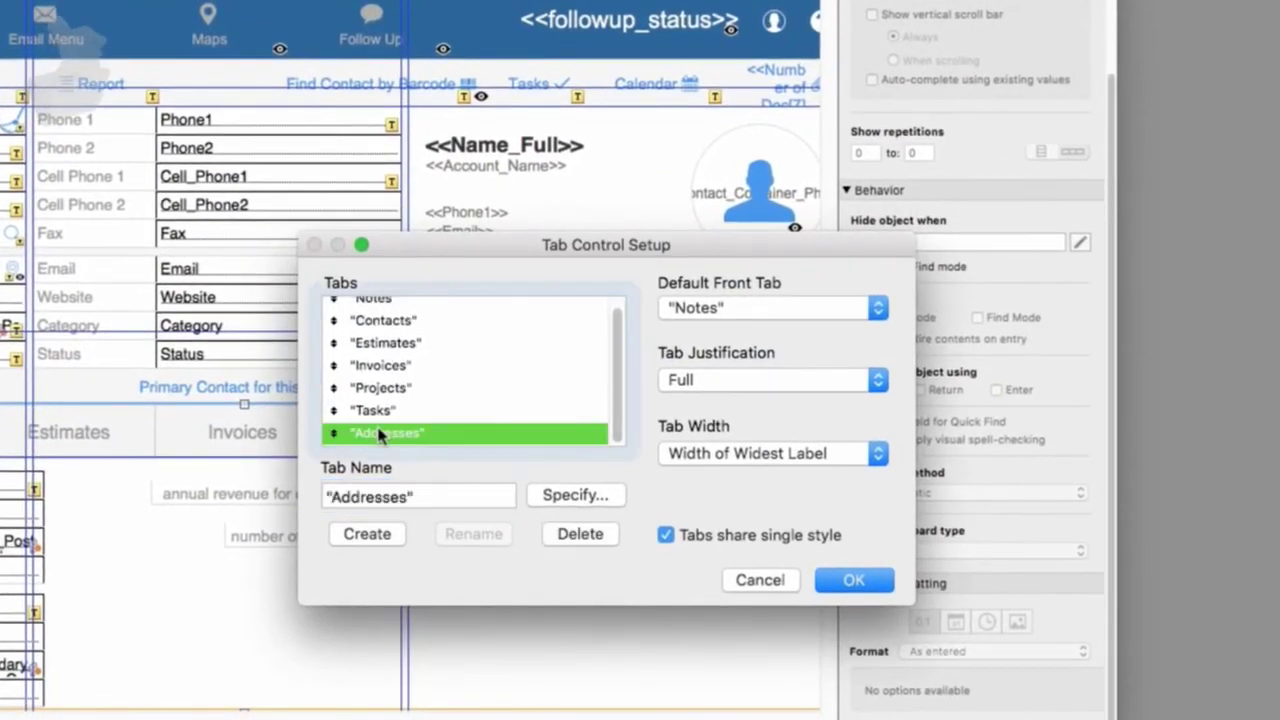
{"action": "left_click_drag", "start_coordinate": [407, 502], "coordinate": [323, 494]}
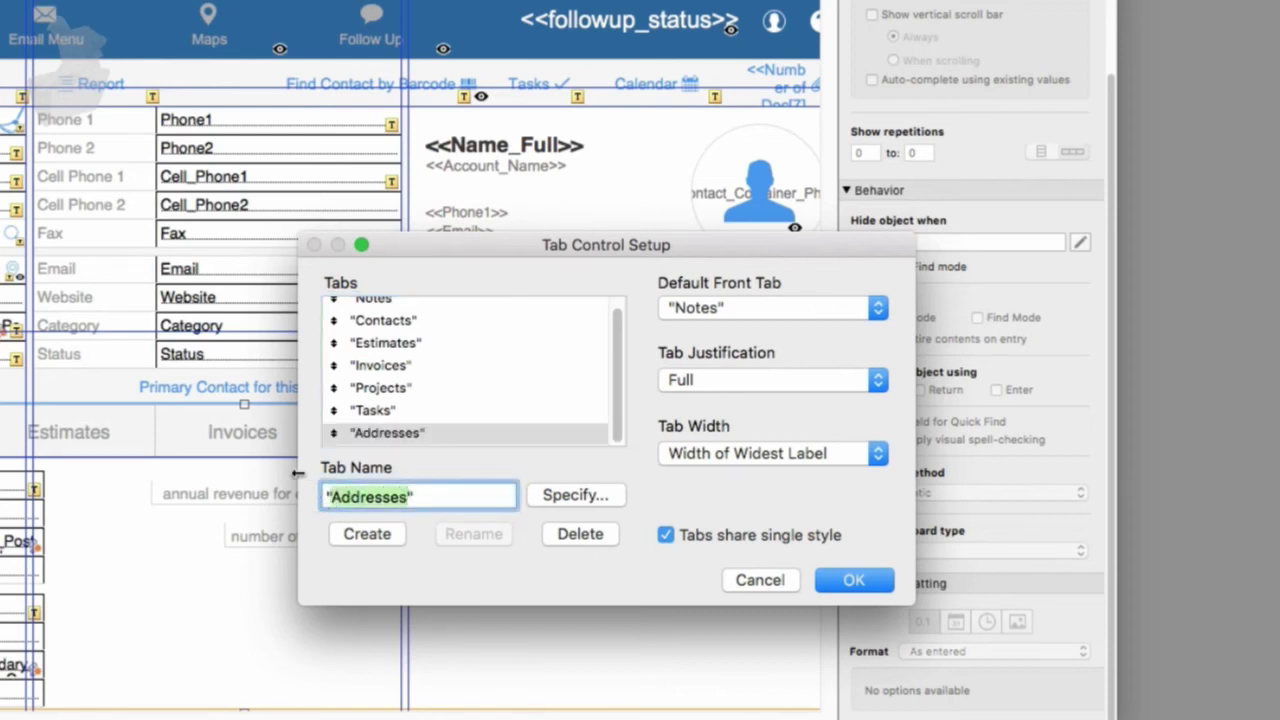
{"action": "type", "text": "M"}
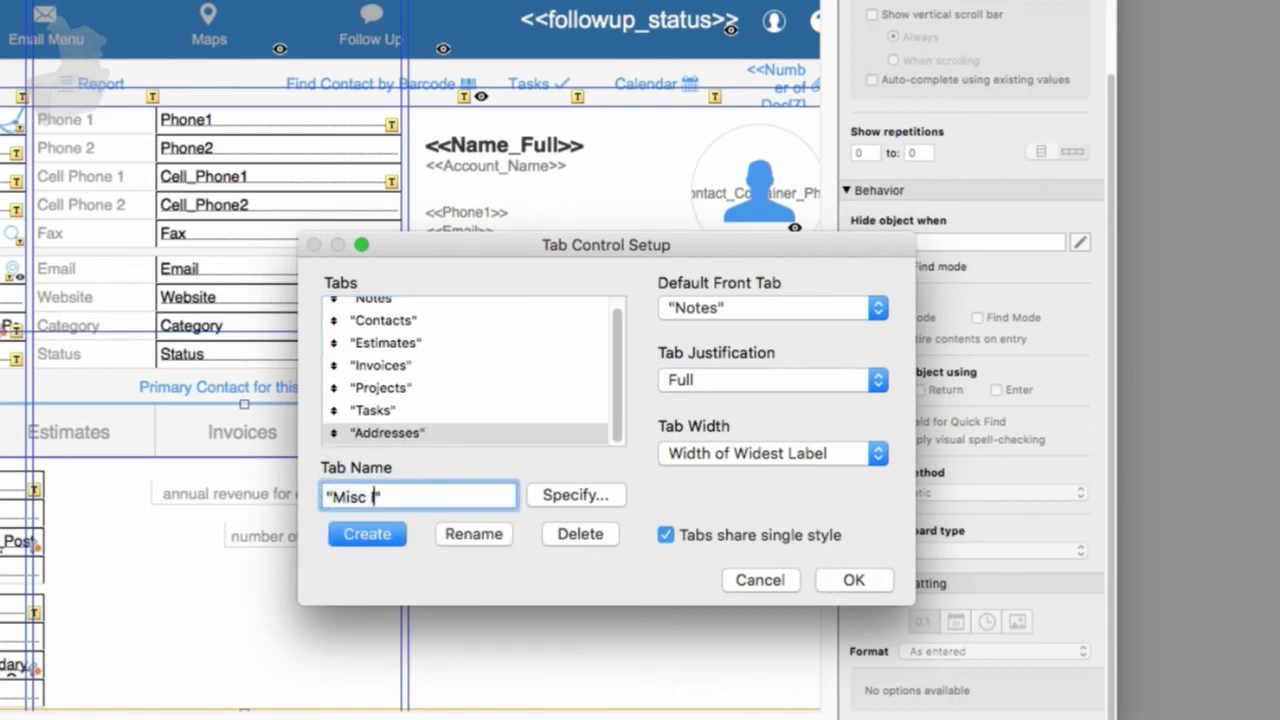
{"action": "type", "text": "isc Info"}
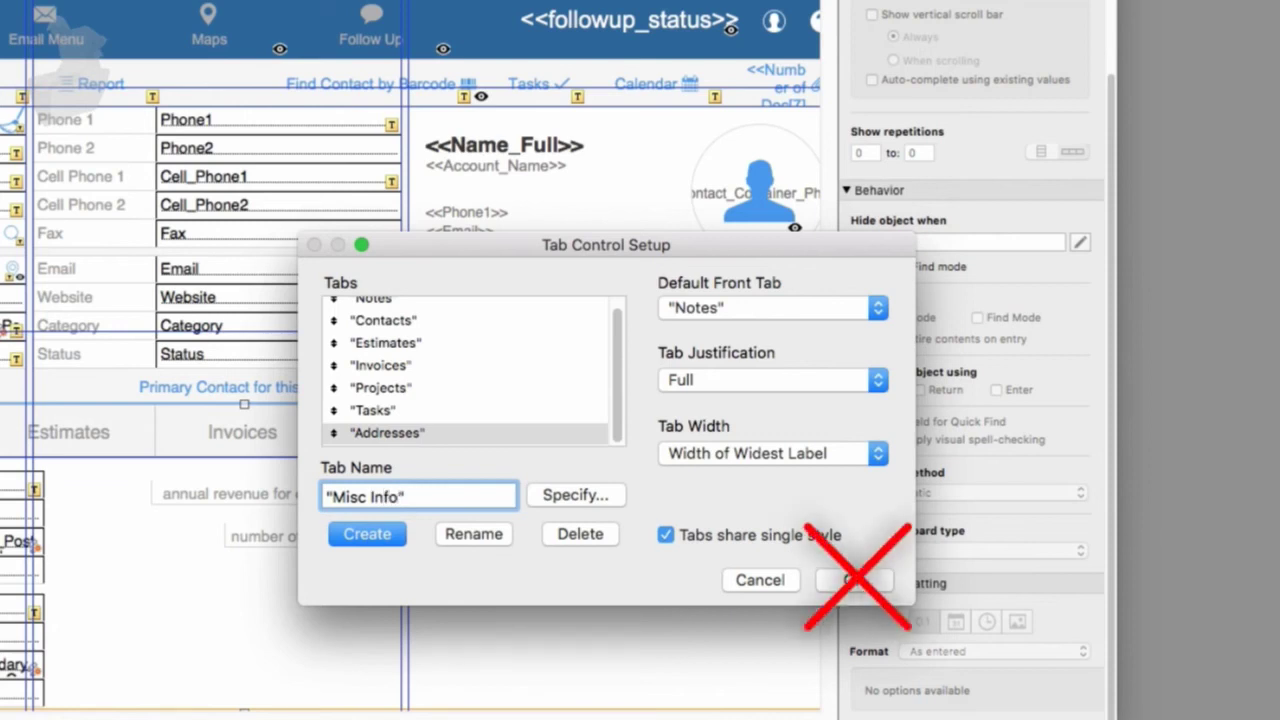
{"action": "left_click", "coordinate": [465, 536]}
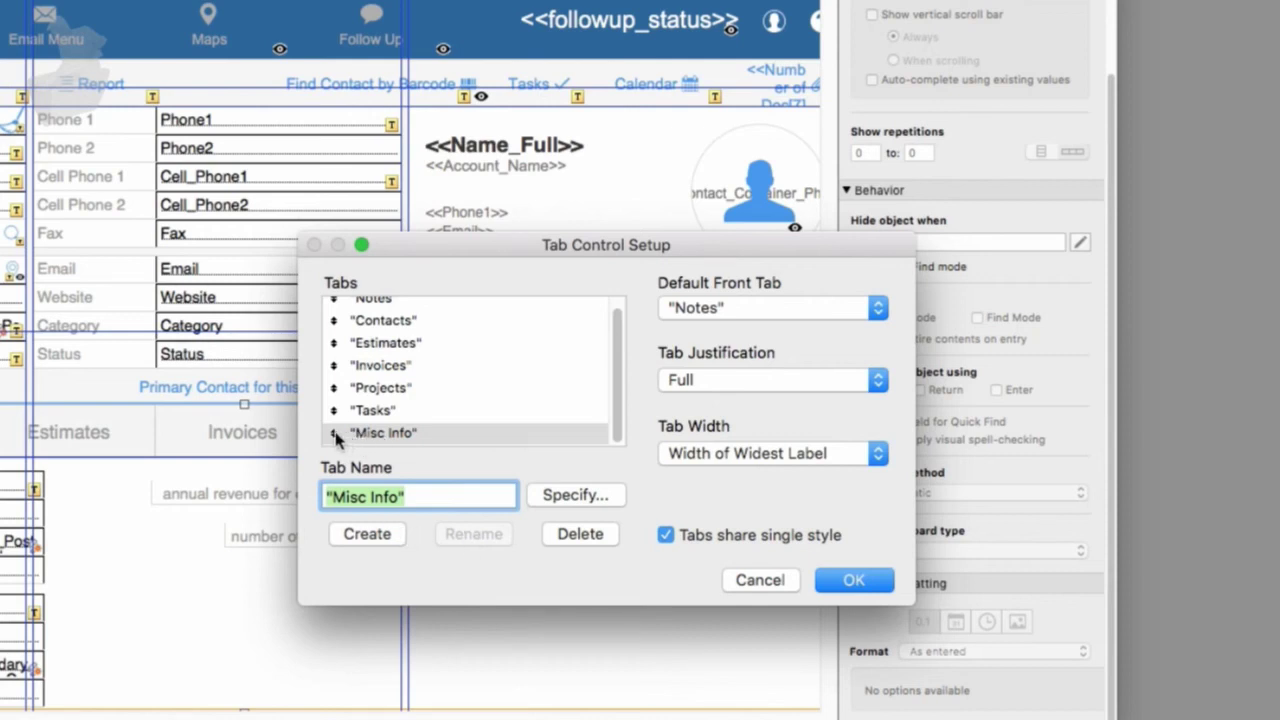
Move the "Misc Info" tab ahead of "Notes", make it the default front tab, and apply the tab control setup
{"action": "left_click_drag", "start_coordinate": [334, 436], "coordinate": [338, 307]}
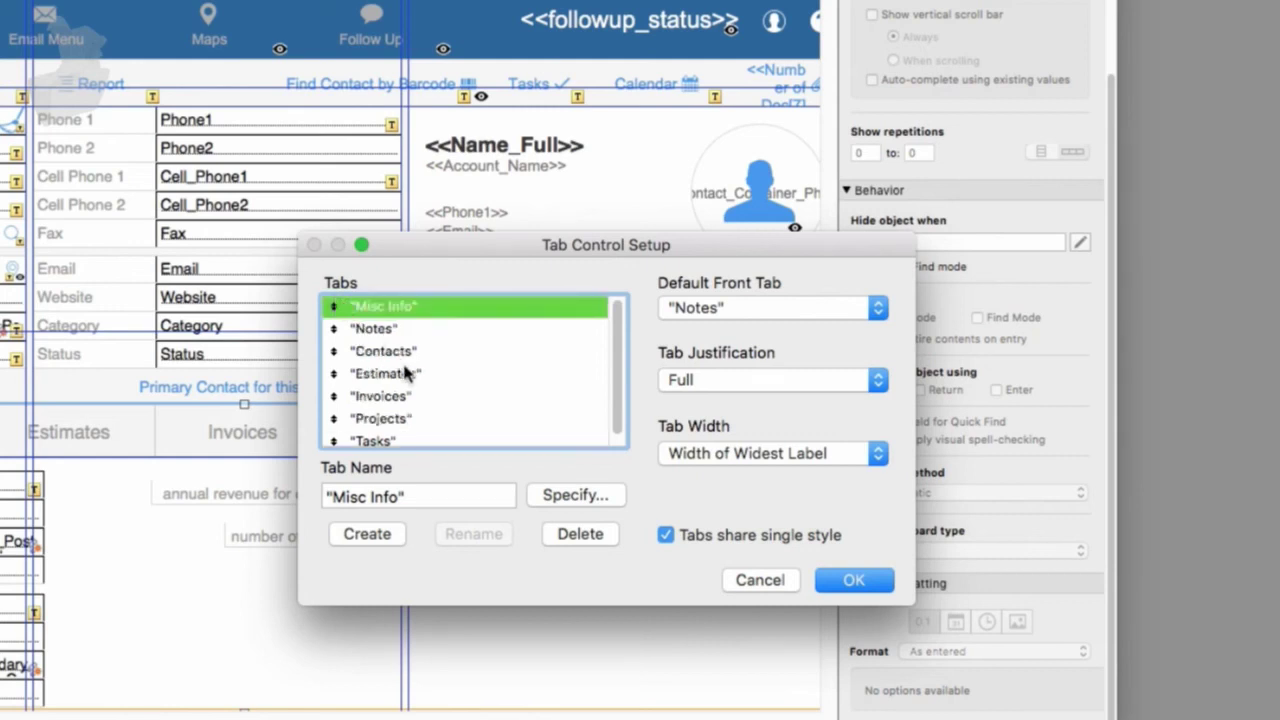
{"action": "left_click", "coordinate": [716, 312]}
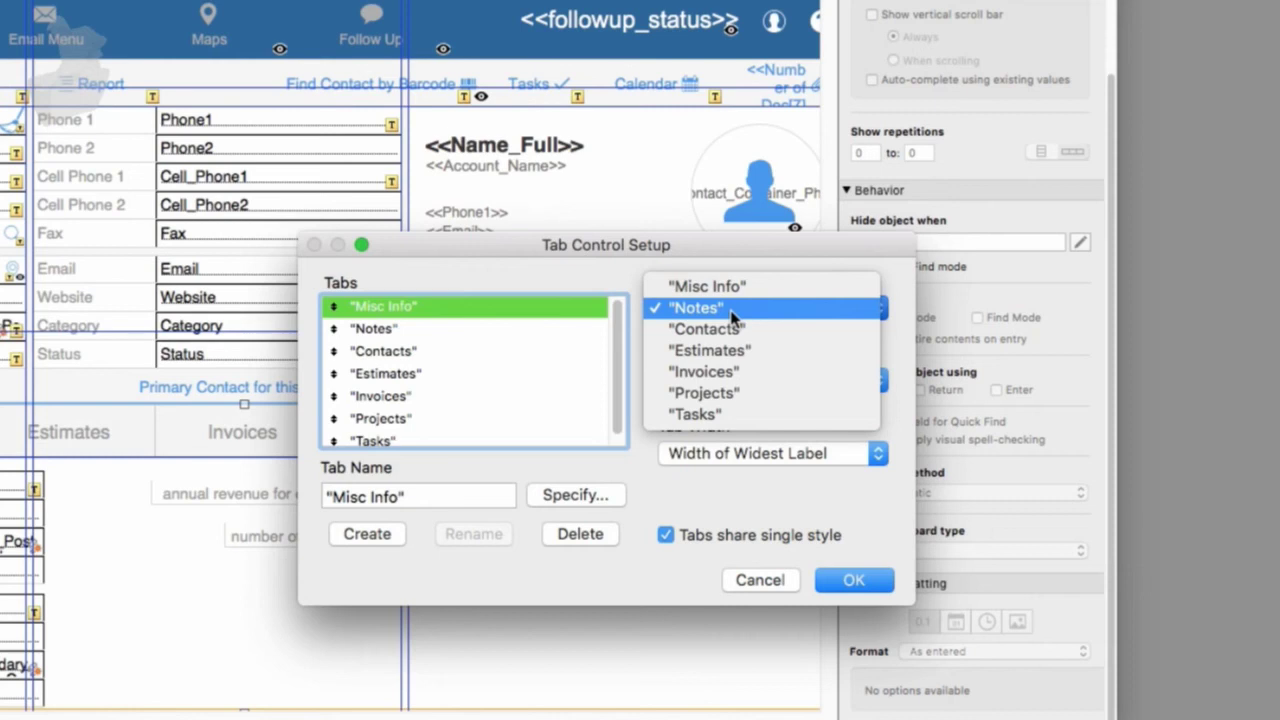
{"action": "left_click", "coordinate": [730, 310]}
{"action": "left_click", "coordinate": [672, 312]}
{"action": "left_click", "coordinate": [690, 287]}
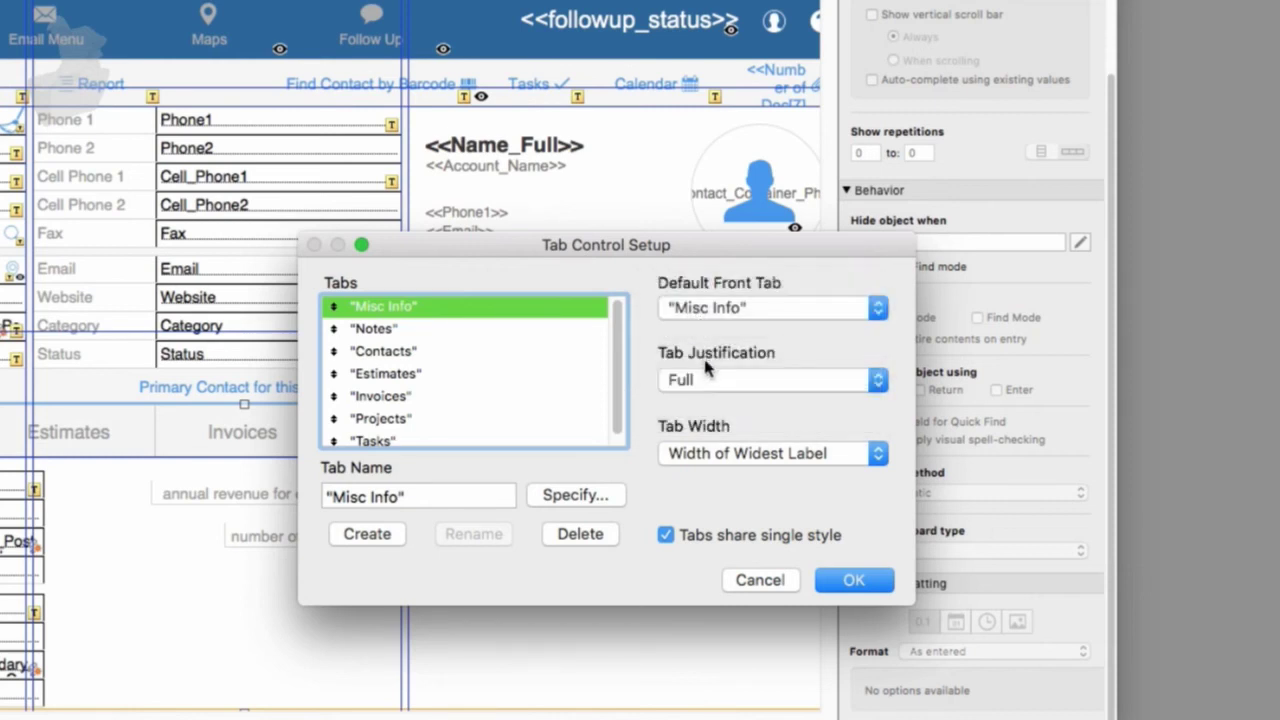
{"action": "left_click", "coordinate": [855, 581]}
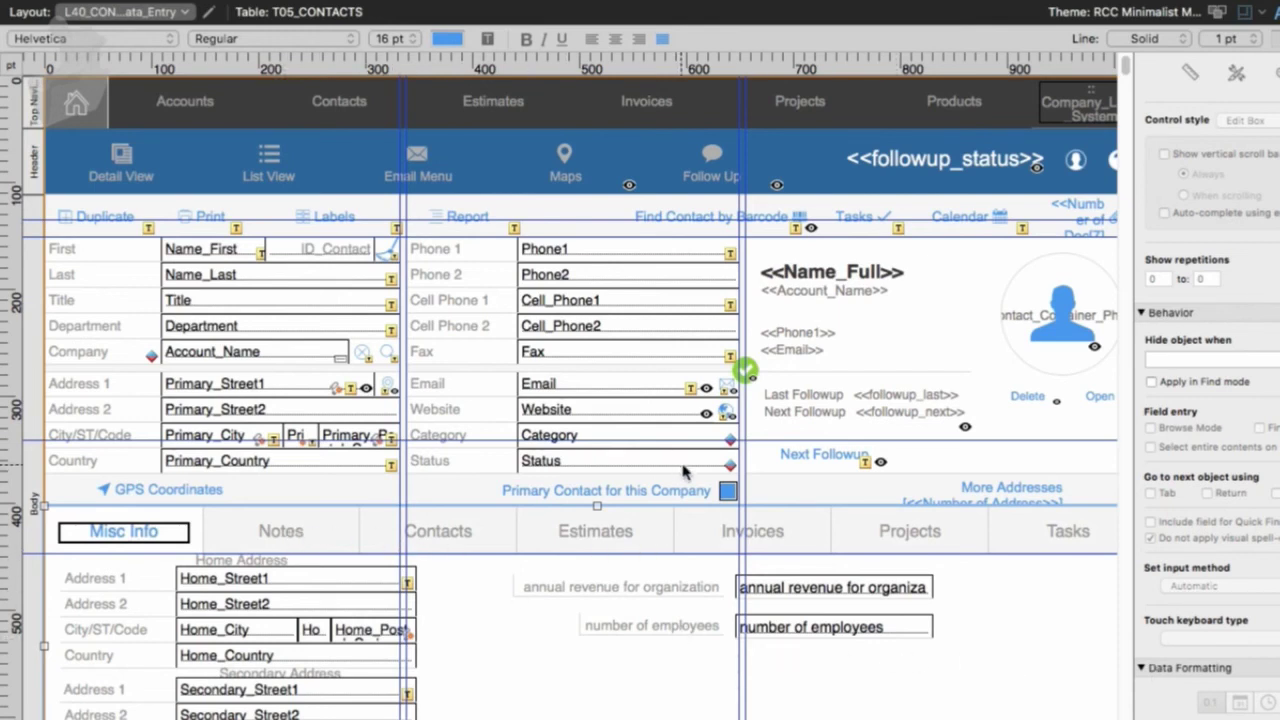
Switch to Browse mode and check the annual revenue field's currency display on the Misc Info tab by entering and leaving the field
{"action": "scroll", "coordinate": [685, 477], "scroll_direction": "down", "scroll_amount": 1}
{"action": "key", "text": "super+b"}
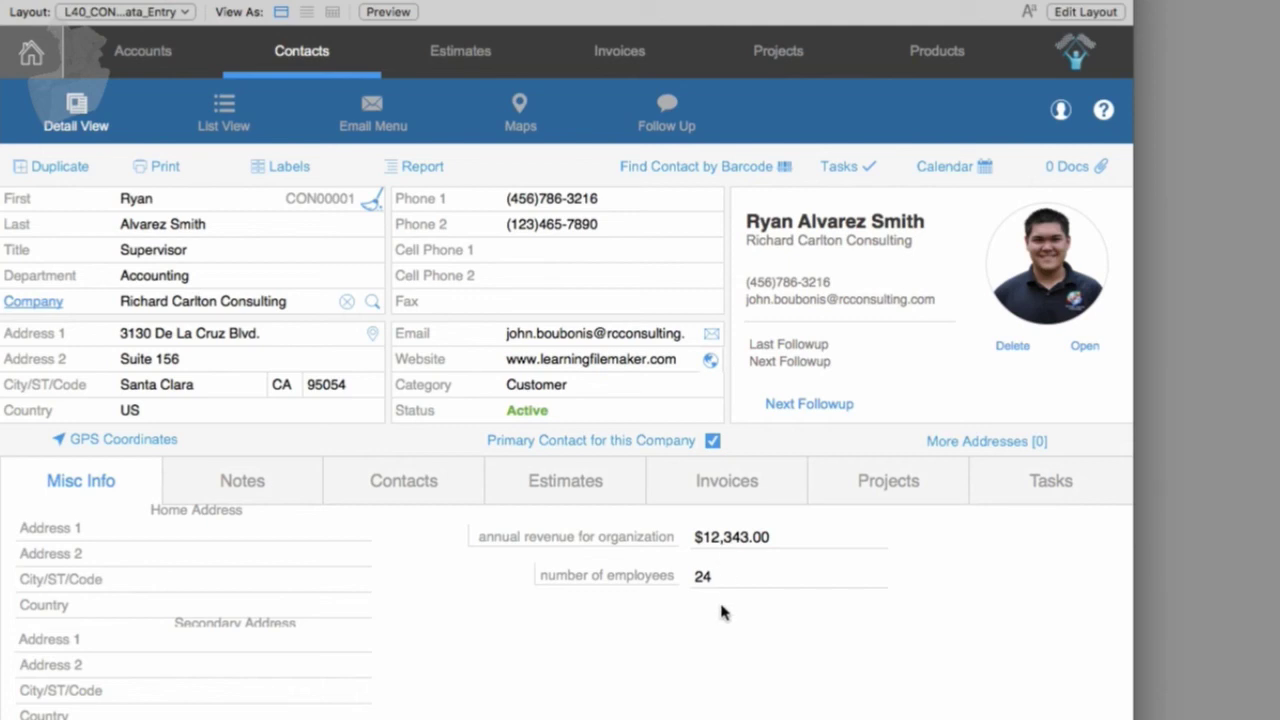
{"action": "left_click", "coordinate": [730, 538]}
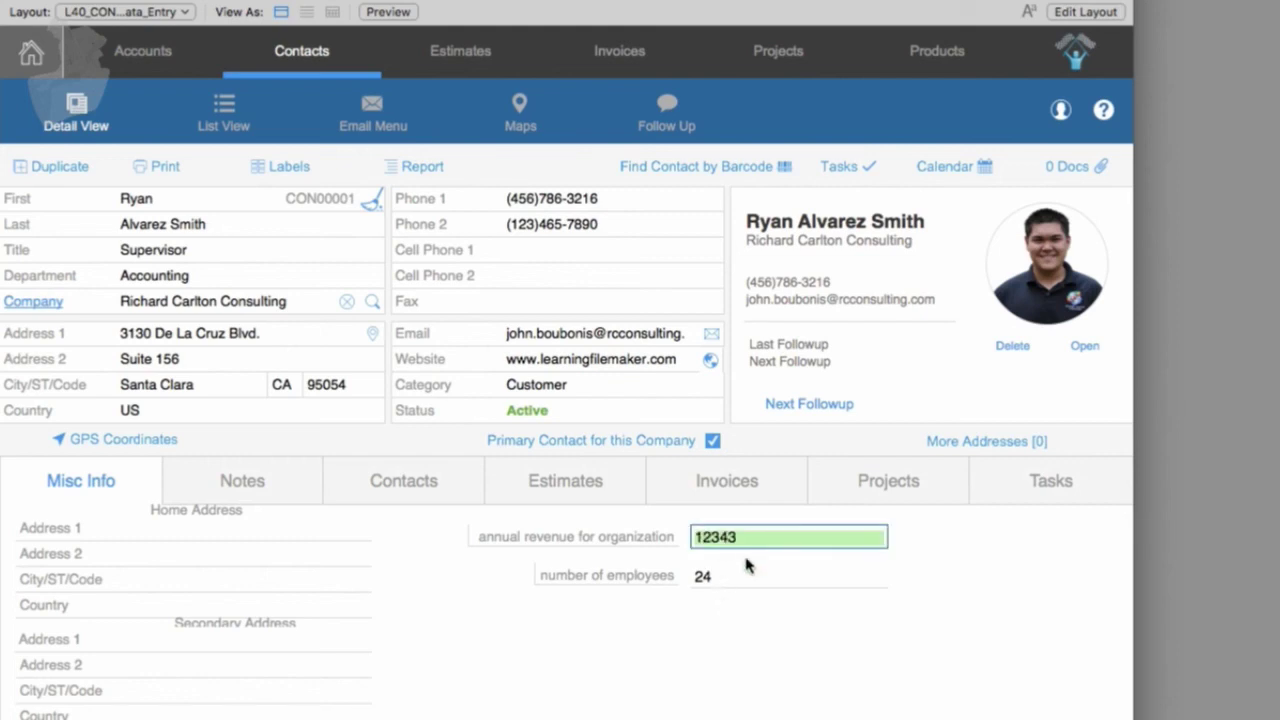
{"action": "left_click", "coordinate": [738, 660]}
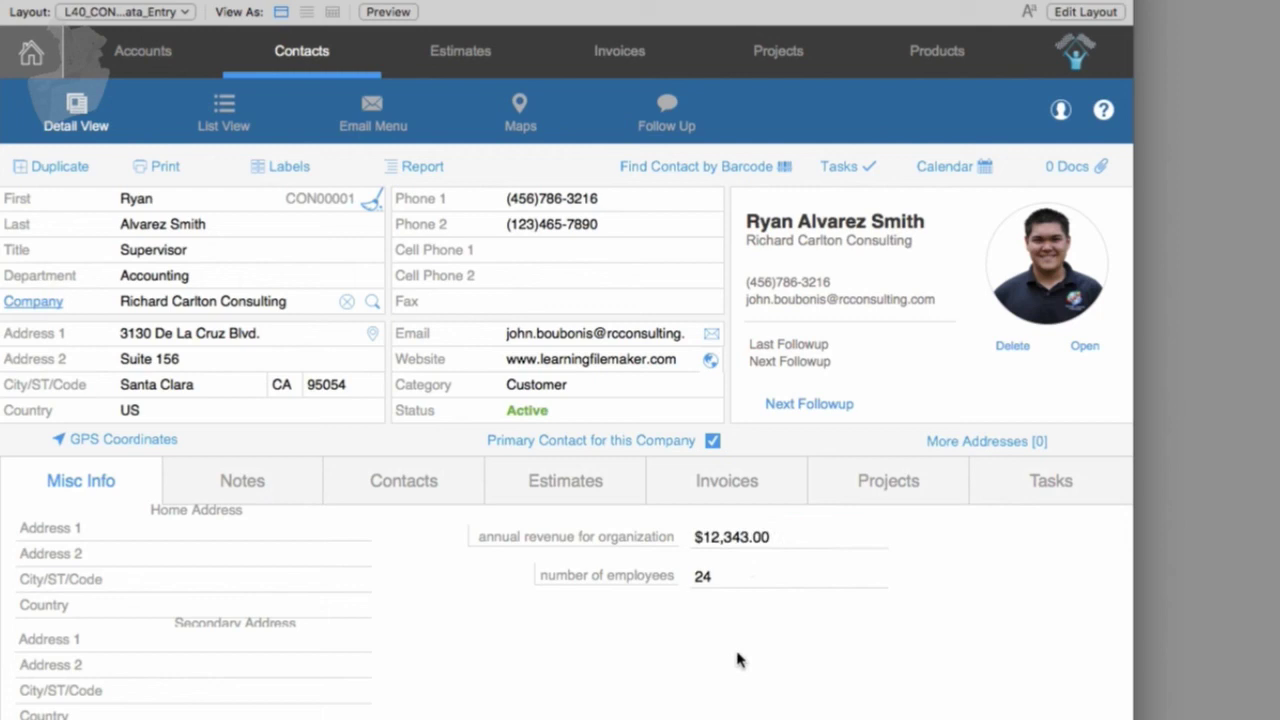